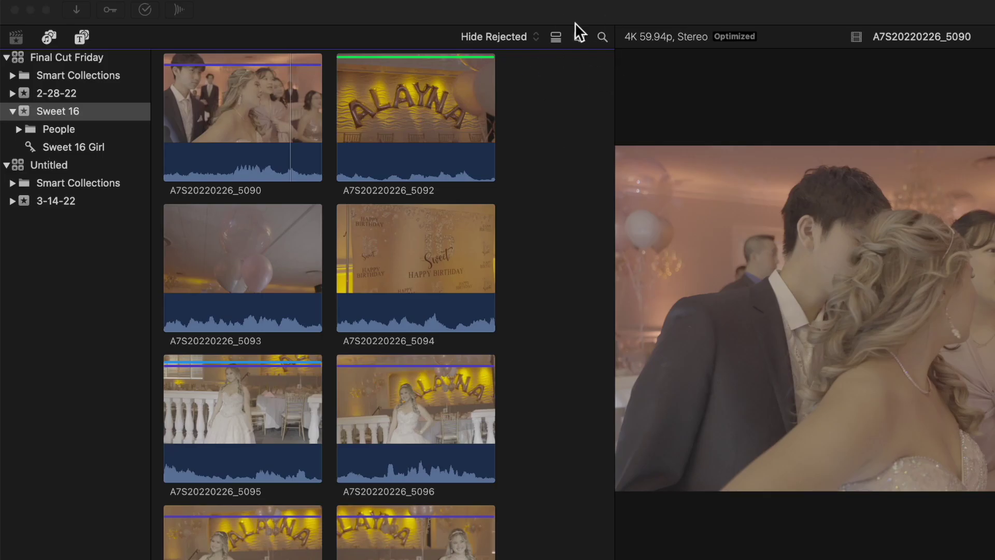
# Switch the Sweet 16 browser to list view, showing clip names and Content Created dates.
pyautogui.click(555, 37)
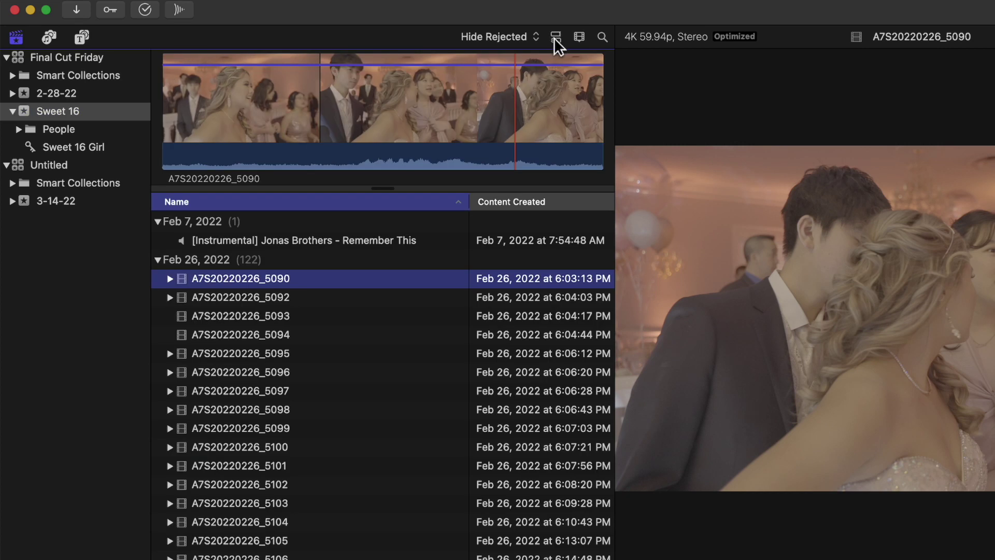
# Return the browser to filmstrip thumbnails and show the clip search field.
pyautogui.click(579, 38)
pyautogui.click(604, 37)
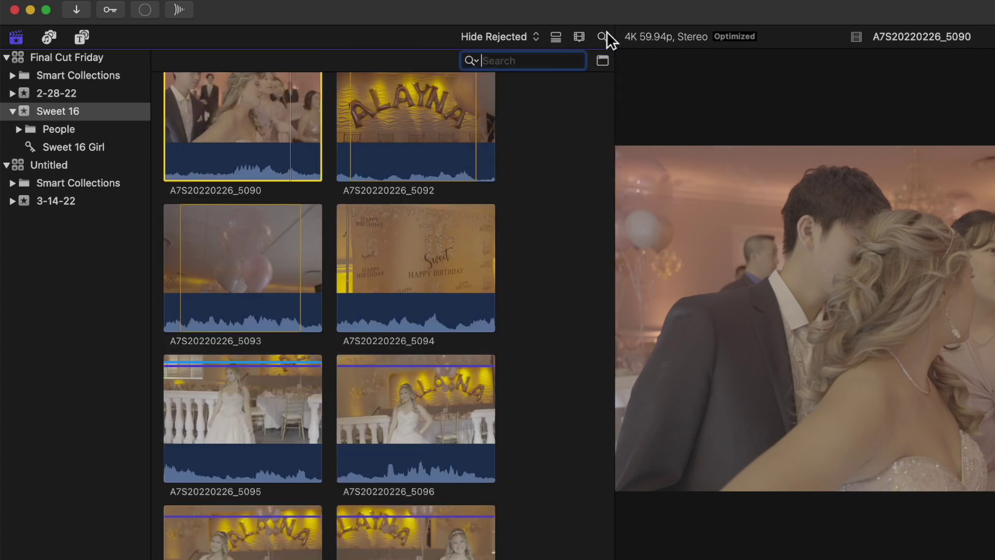
pyautogui.click(605, 41)
pyautogui.click(605, 42)
# Preview the filter options, then select the Final Cut Friday library's Smart Collections folder.
pyautogui.click(603, 61)
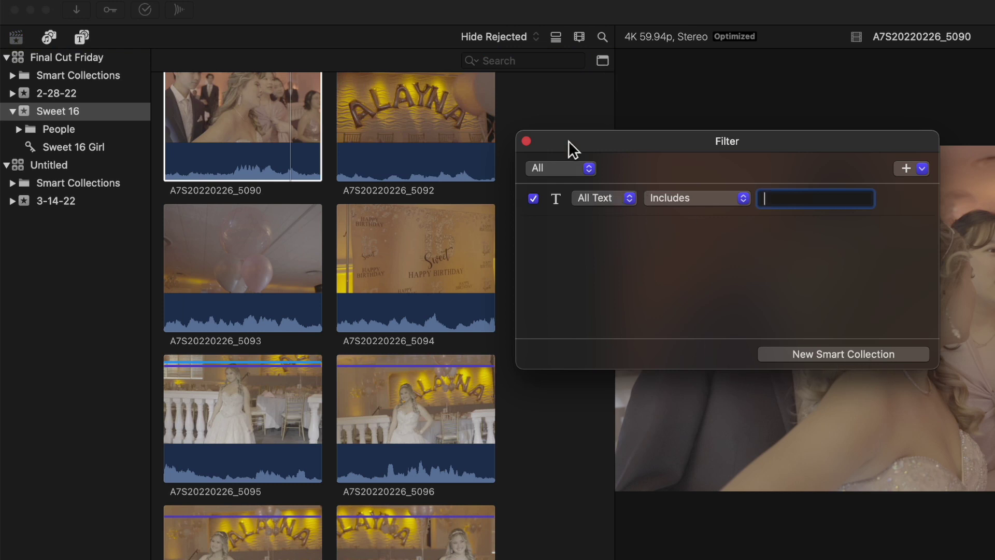
pyautogui.click(527, 141)
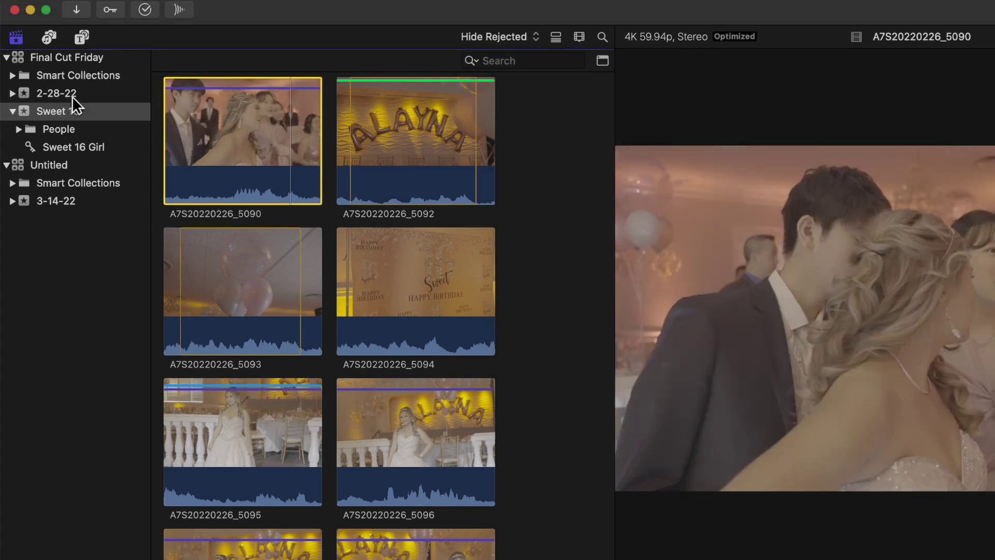
pyautogui.click(68, 59)
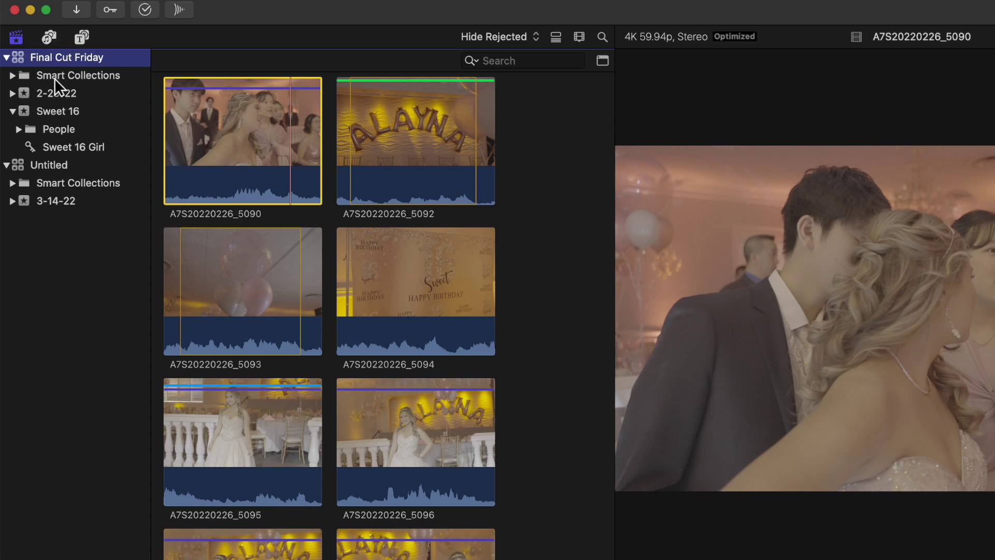
pyautogui.click(55, 76)
# Expand Smart Collections and inspect the Favorites and Projects collections' filter rules.
pyautogui.click(12, 76)
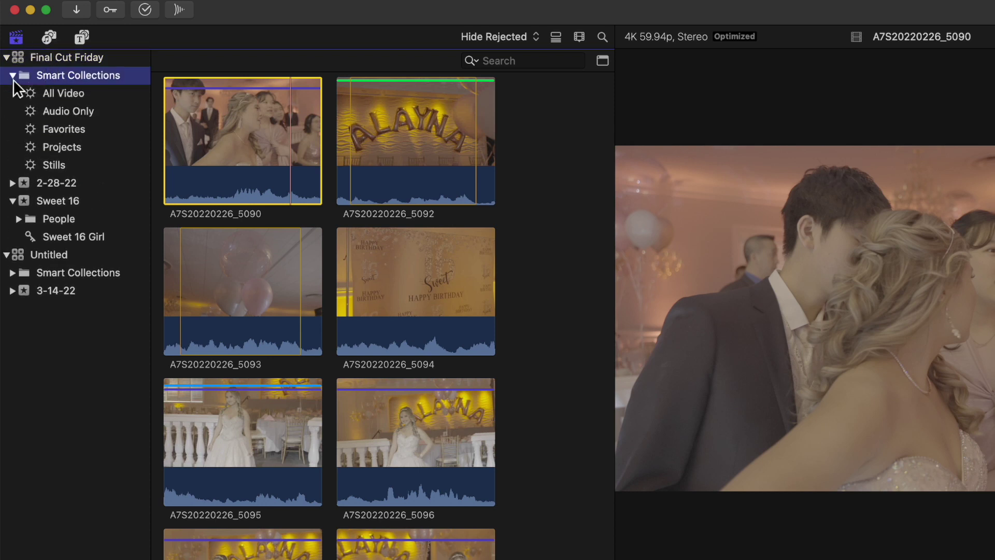
pyautogui.click(69, 99)
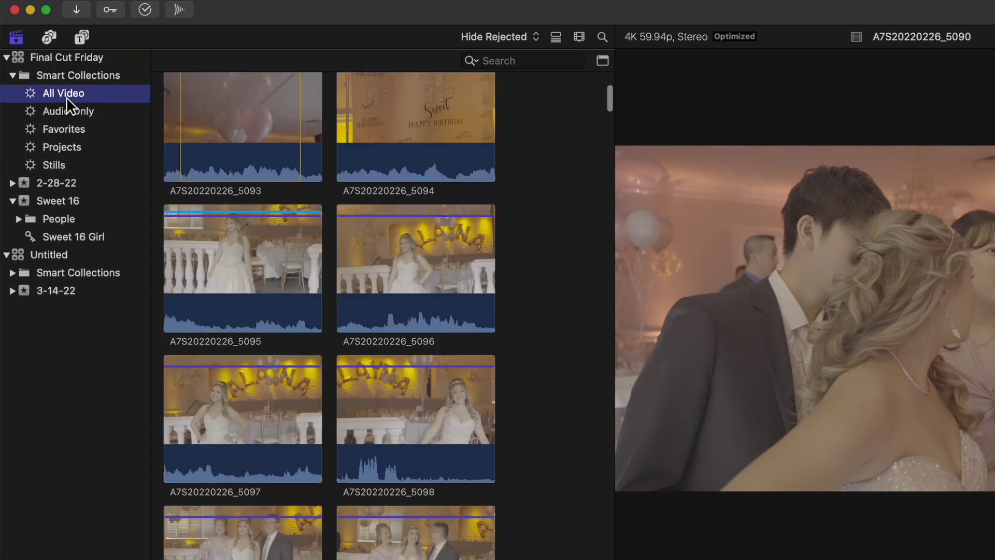
pyautogui.doubleClick(62, 130)
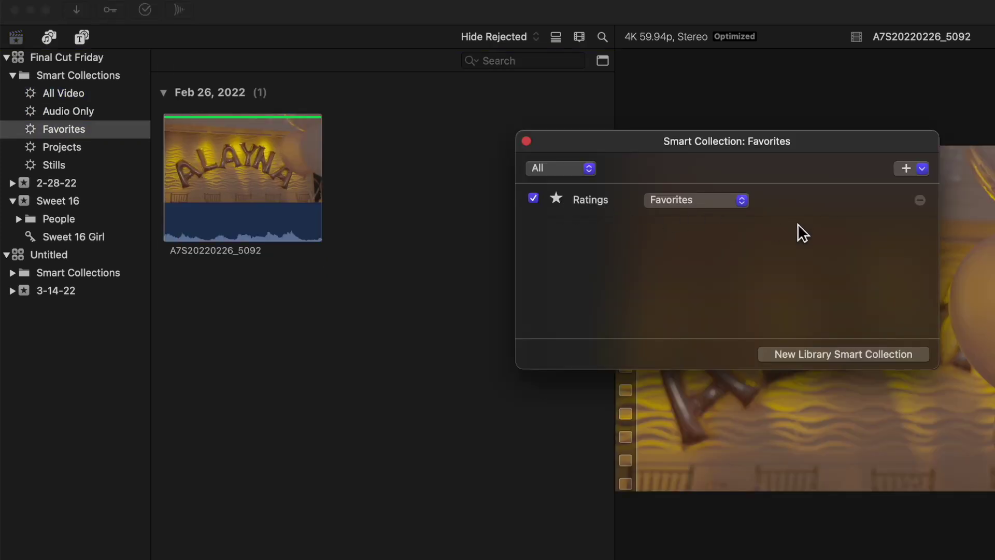
pyautogui.click(527, 141)
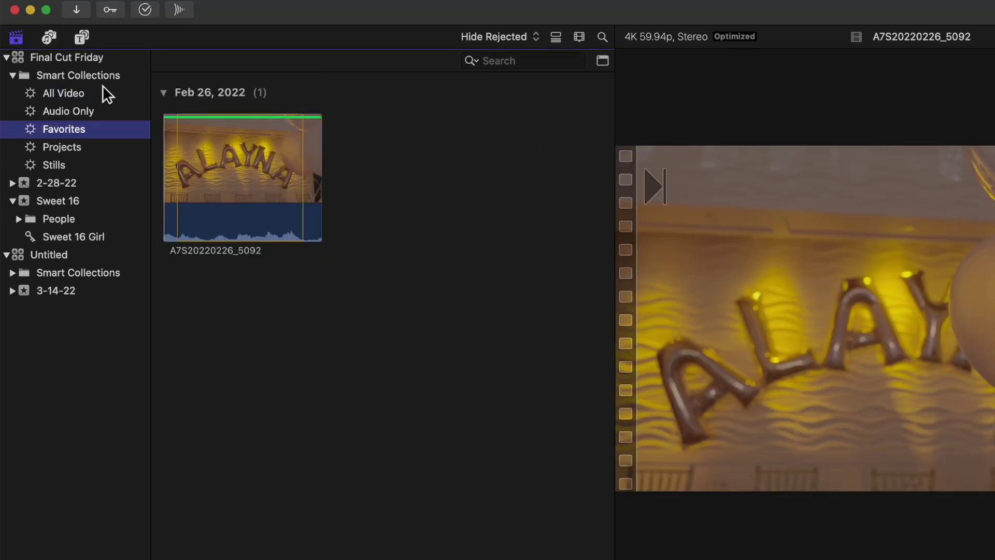
pyautogui.doubleClick(61, 148)
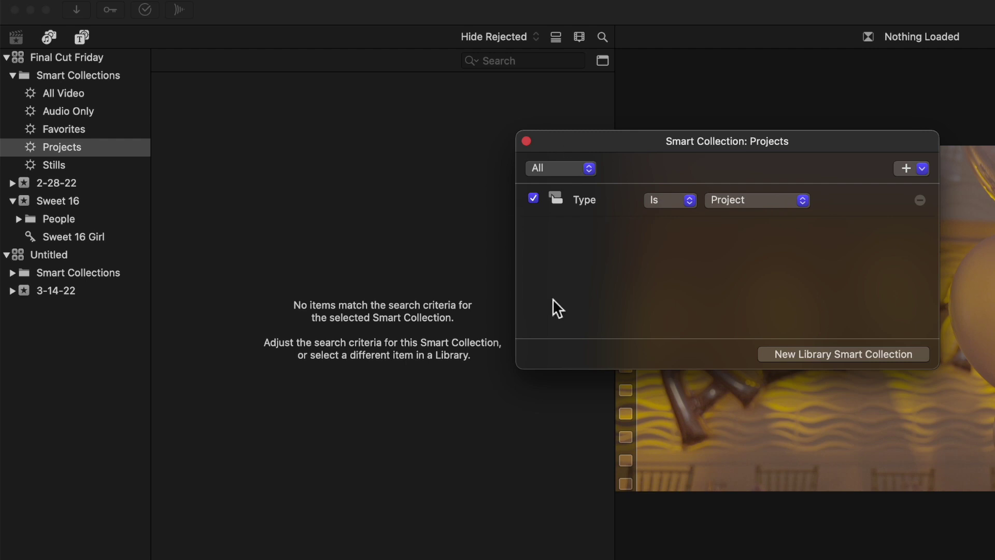
pyautogui.click(526, 141)
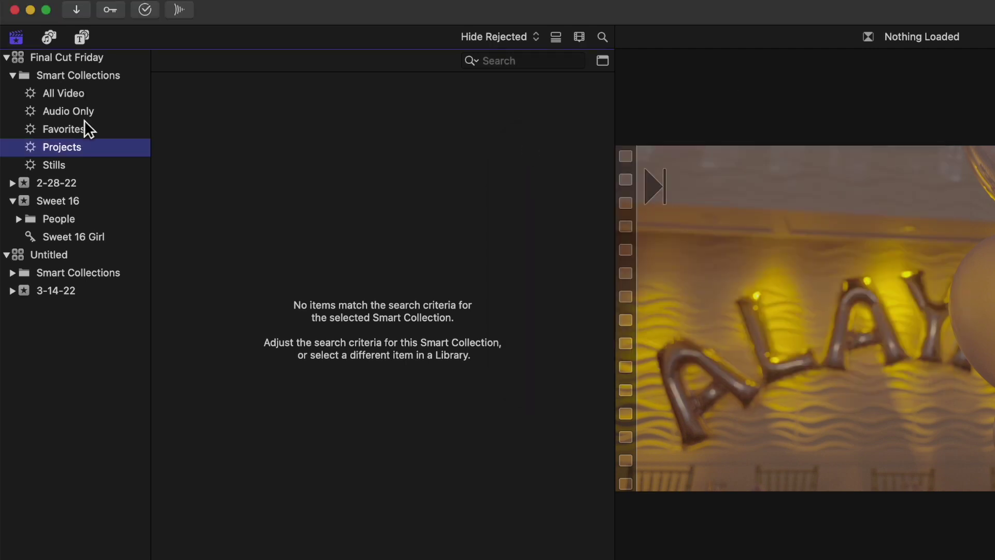
# Browse the Stills and Audio Only collections, then show the All Video collection's clips.
pyautogui.click(58, 165)
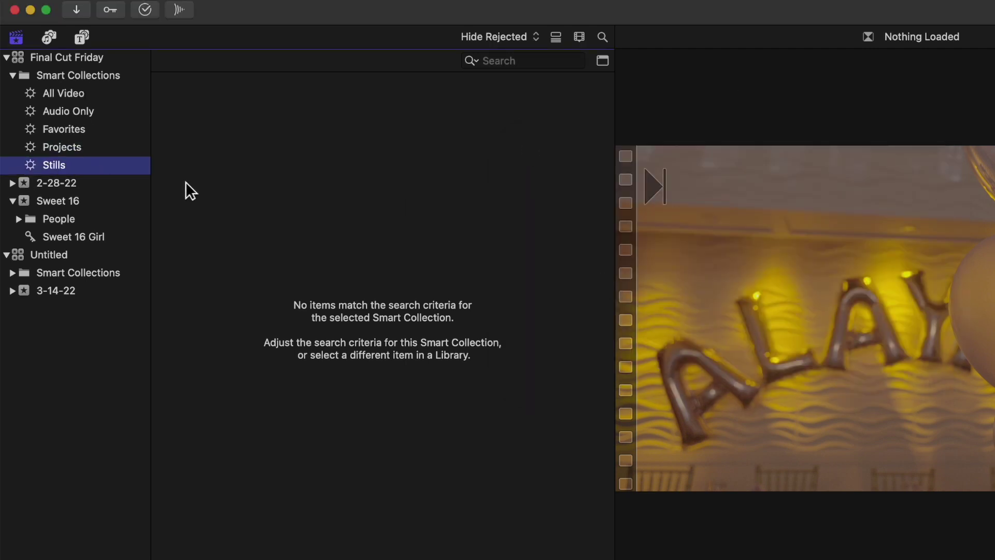
pyautogui.click(75, 114)
pyautogui.click(302, 213)
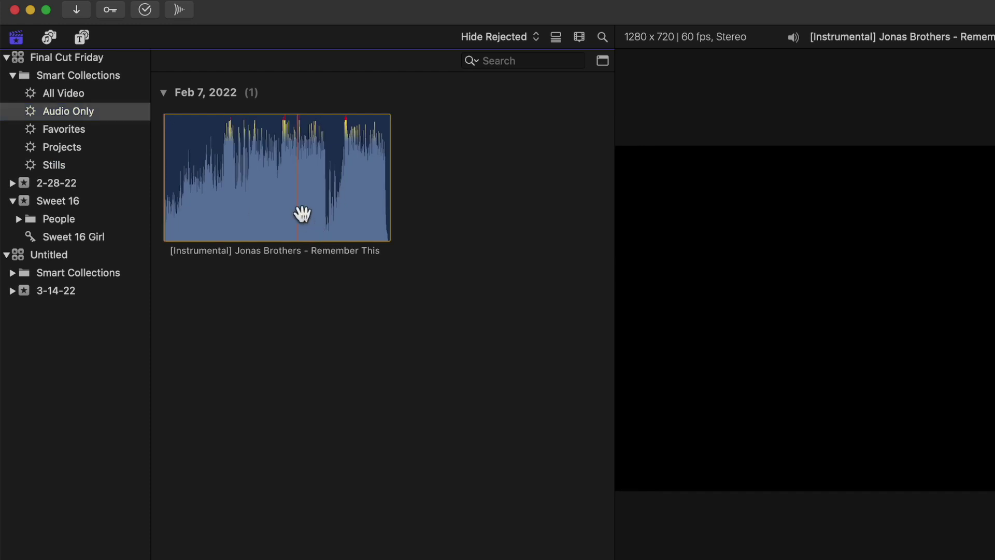
pyautogui.click(63, 95)
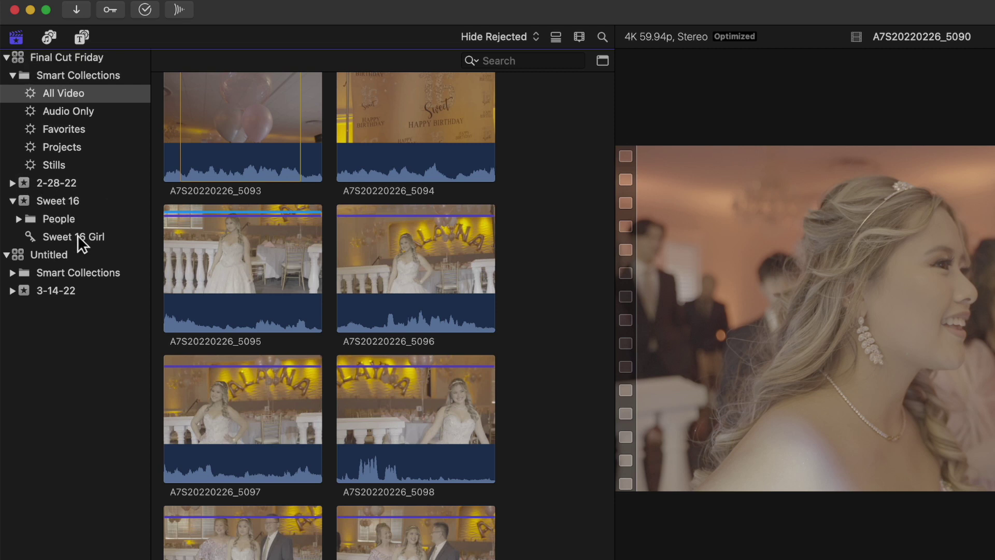
# Preview the Sweet 16 Girl keyword collection, then show all Sweet 16 event clips again.
pyautogui.click(65, 200)
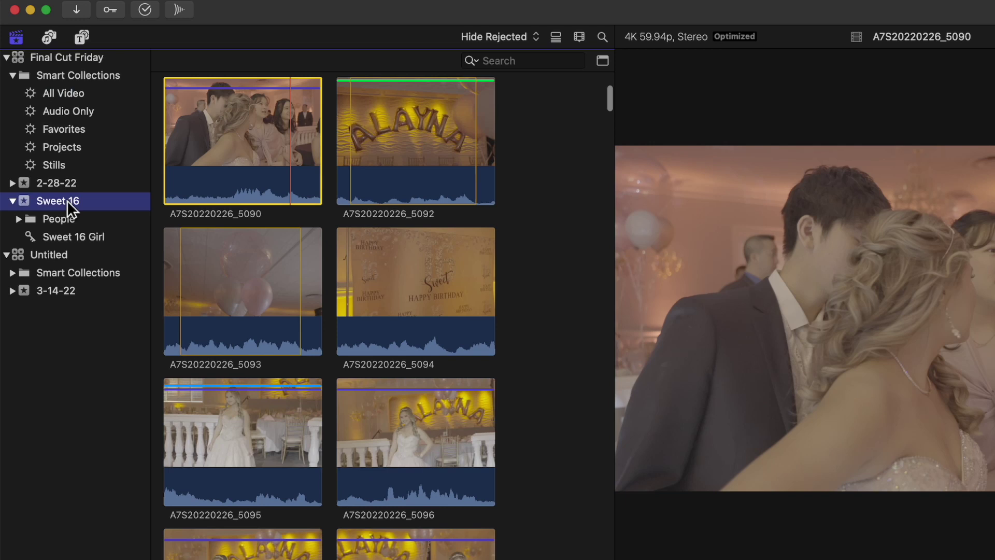
pyautogui.click(14, 202)
pyautogui.click(14, 204)
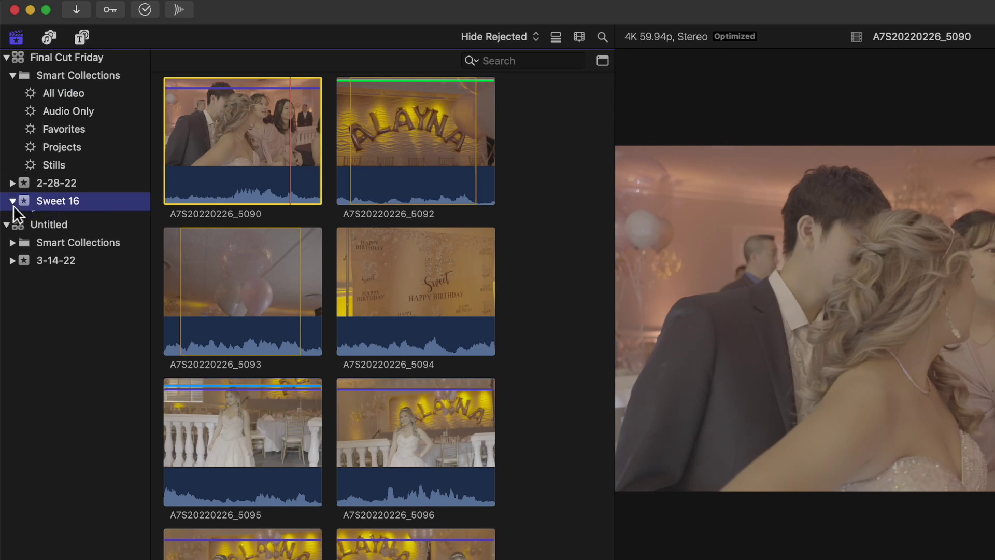
pyautogui.click(65, 238)
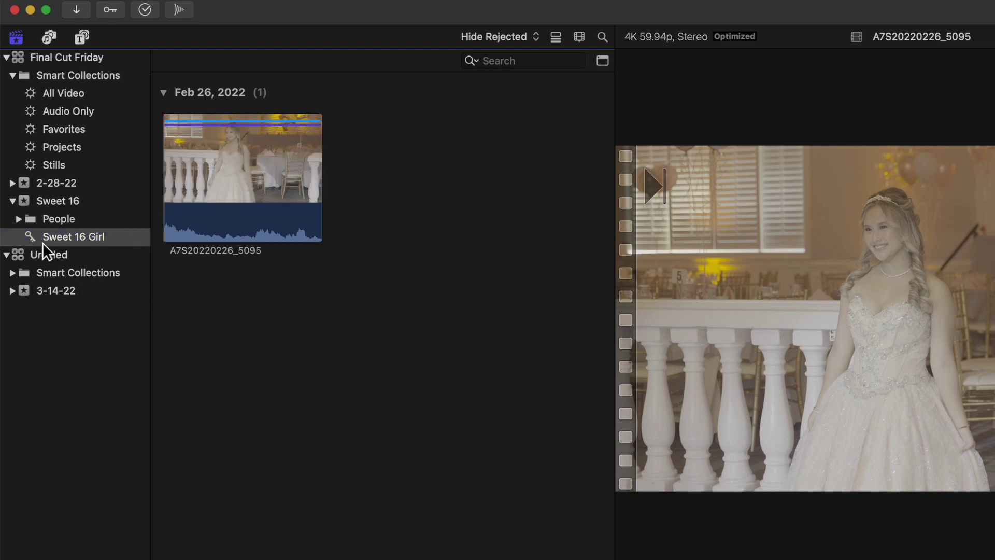
pyautogui.click(54, 237)
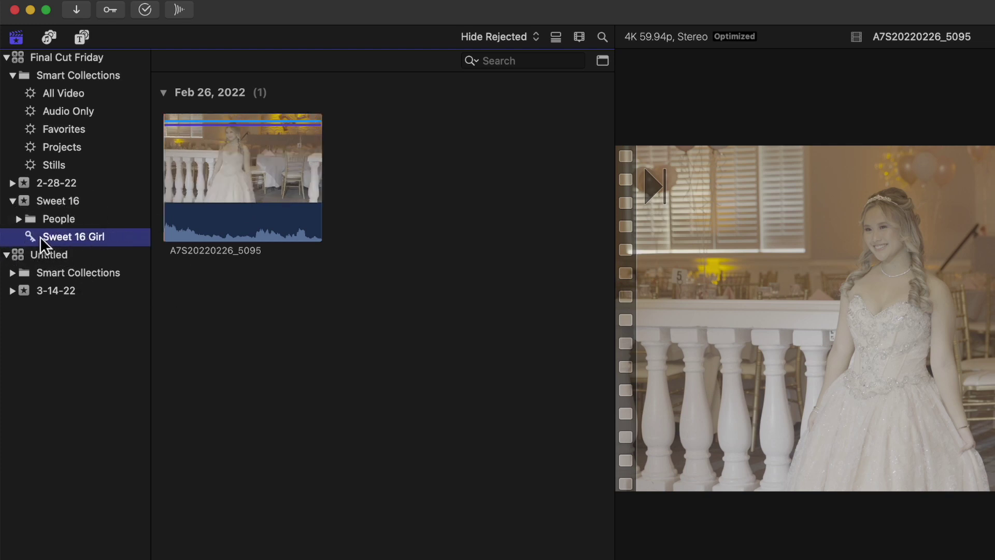
pyautogui.click(244, 249)
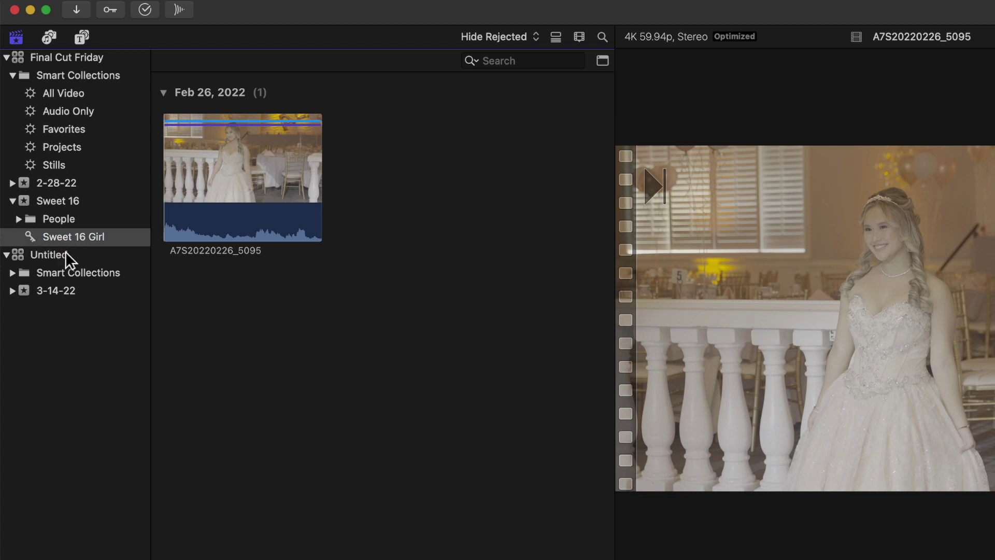
pyautogui.click(50, 201)
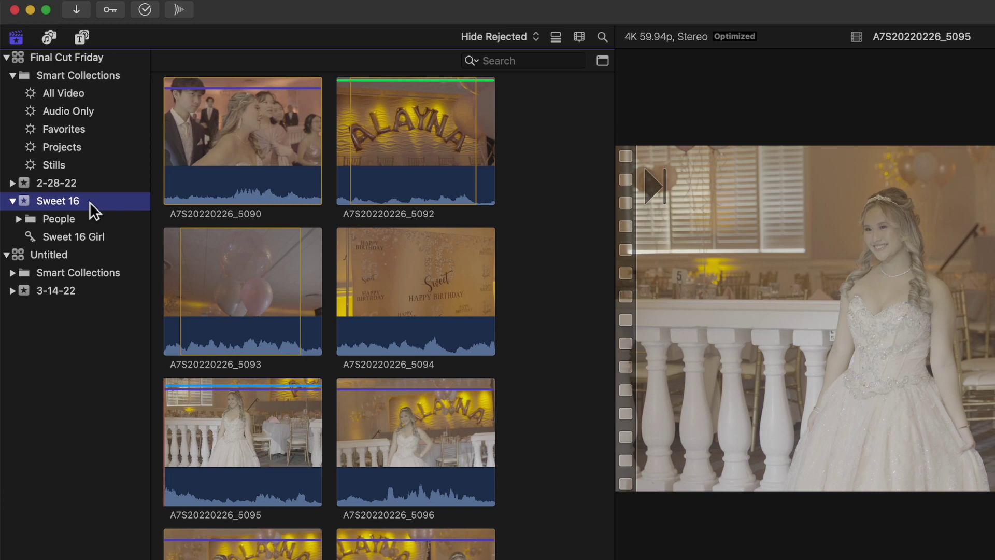
# Preview Sweet 16 clips A7S20220226_5095 and A7S20220226_5098 in the viewer.
pyautogui.click(303, 400)
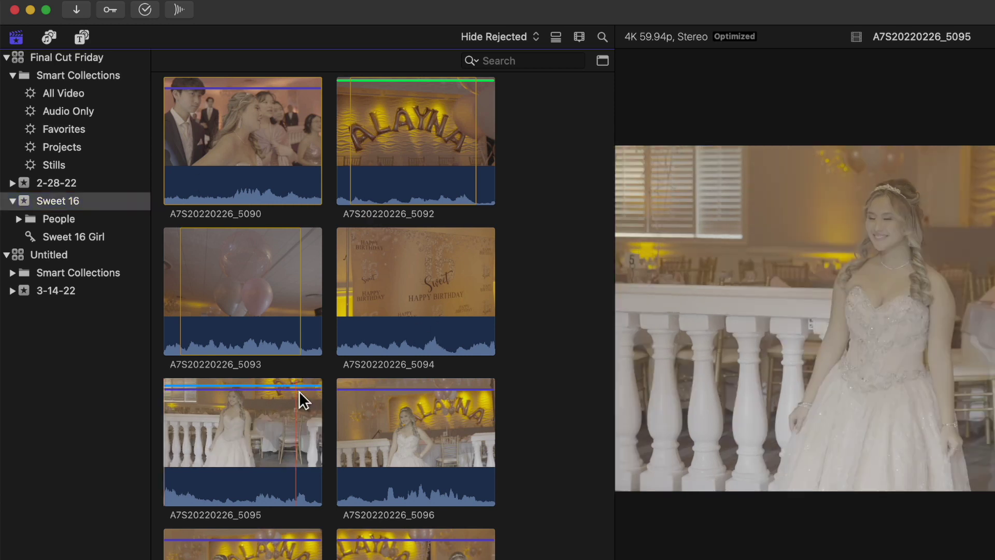
pyautogui.scroll(-1, 295, 388)
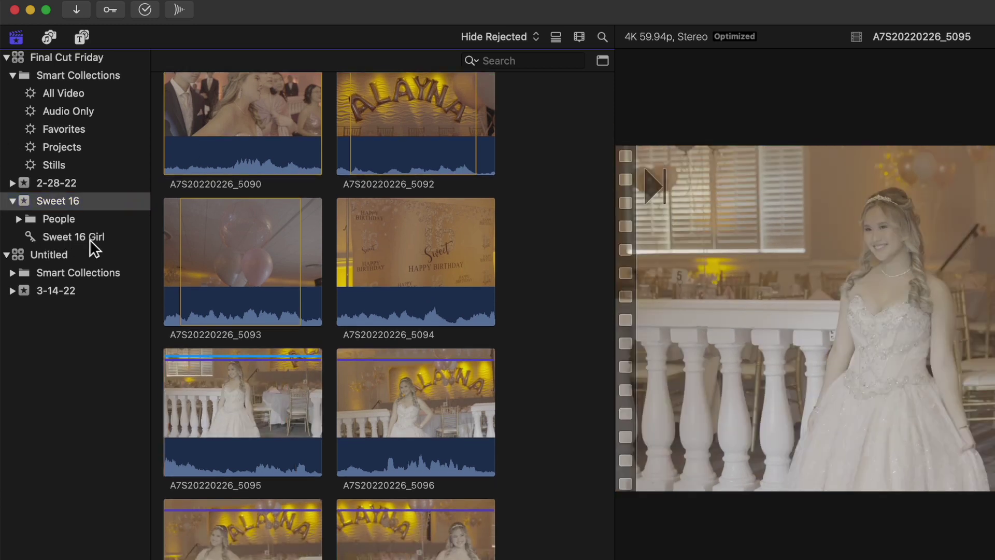
pyautogui.scroll(-5, 288, 456)
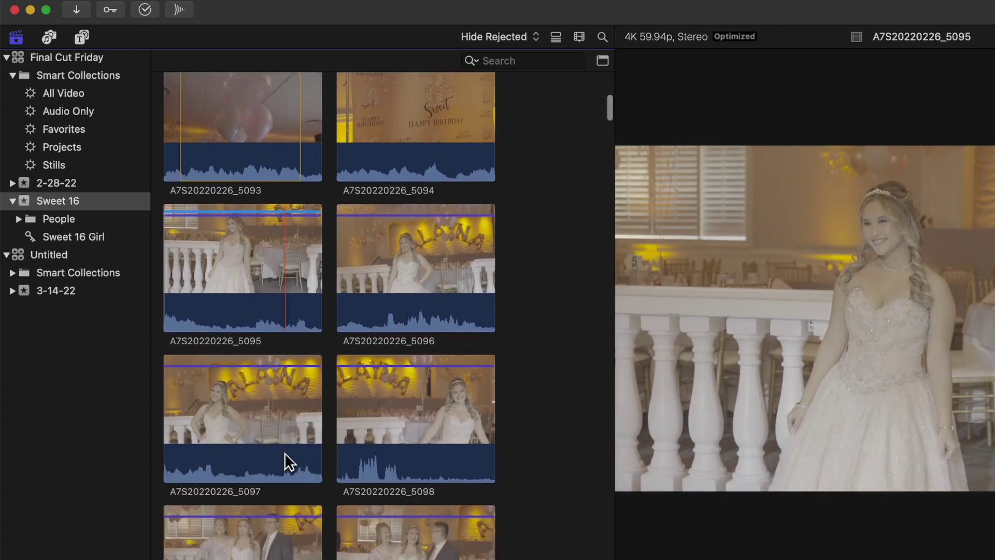
pyautogui.click(436, 447)
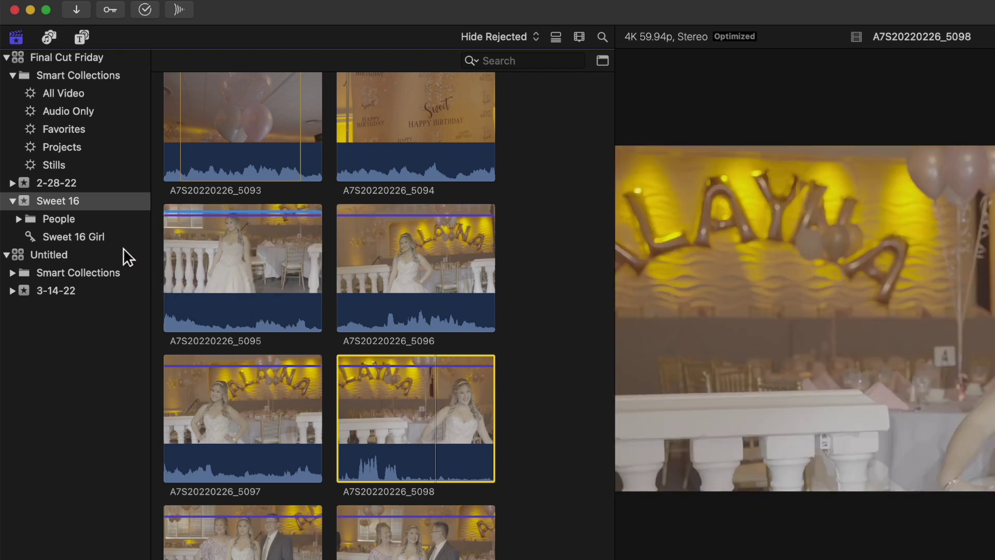
pyautogui.moveTo(428, 418); pyautogui.dragTo(92, 236)
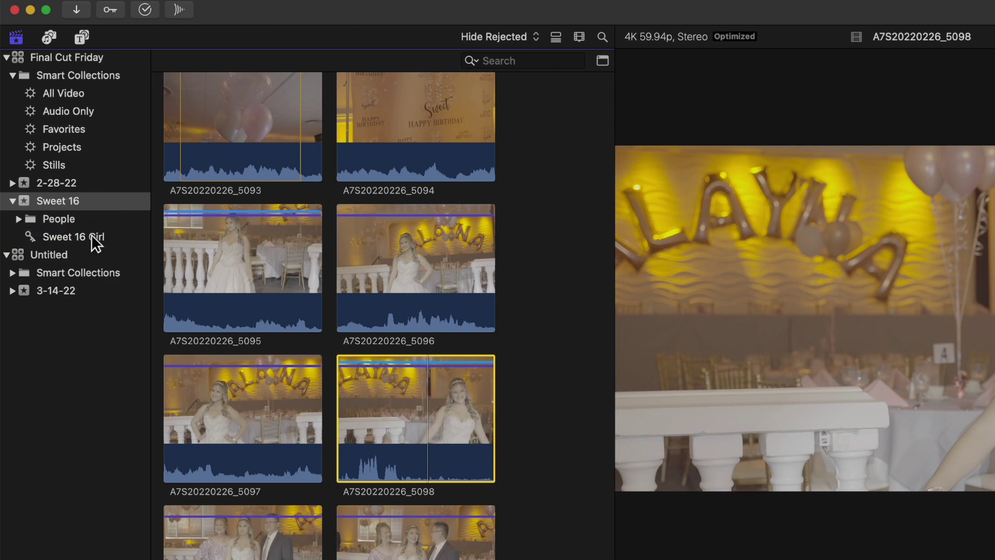
pyautogui.click(456, 428)
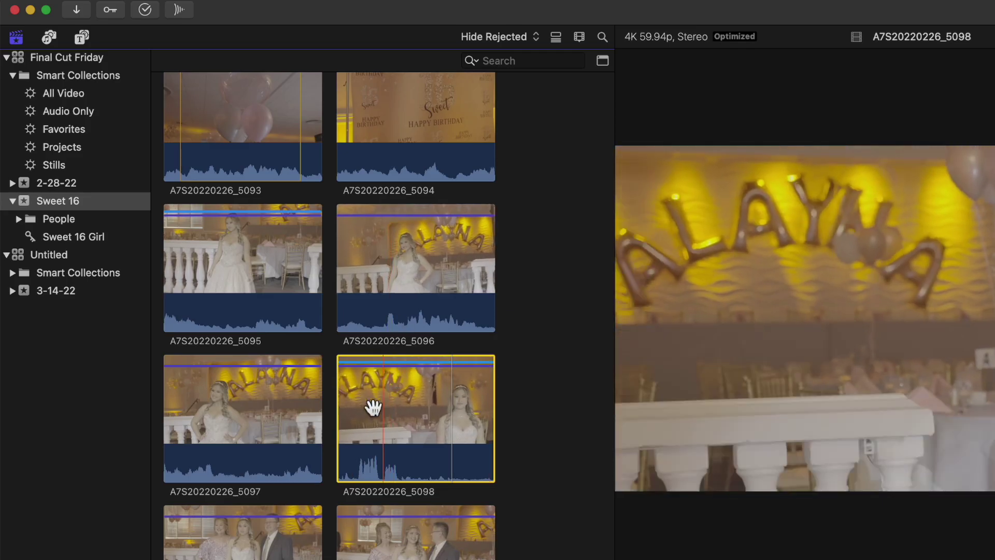
# Scroll further down the event and select clip A7S20220226_5119.
pyautogui.scroll(-10, 404, 404)
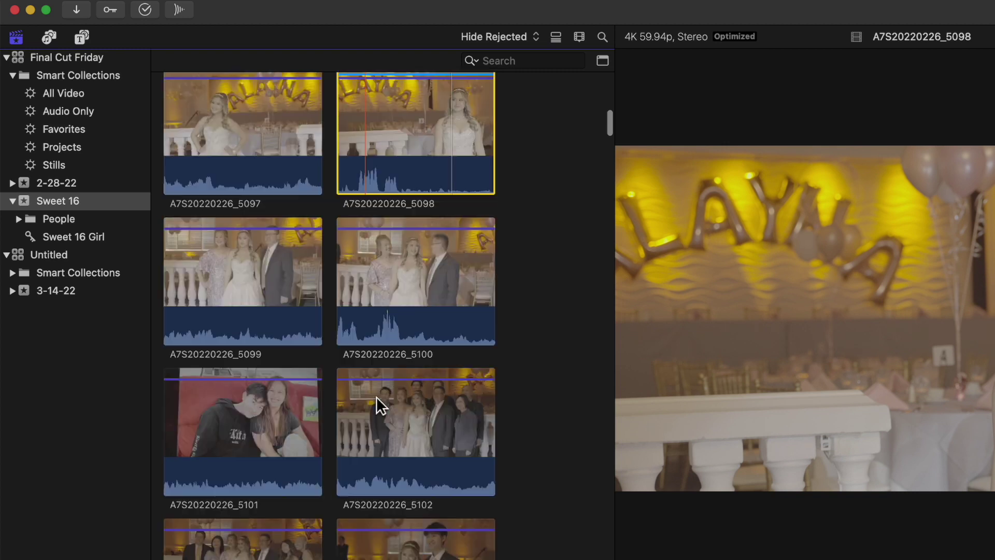
pyautogui.scroll(-20, 373, 393)
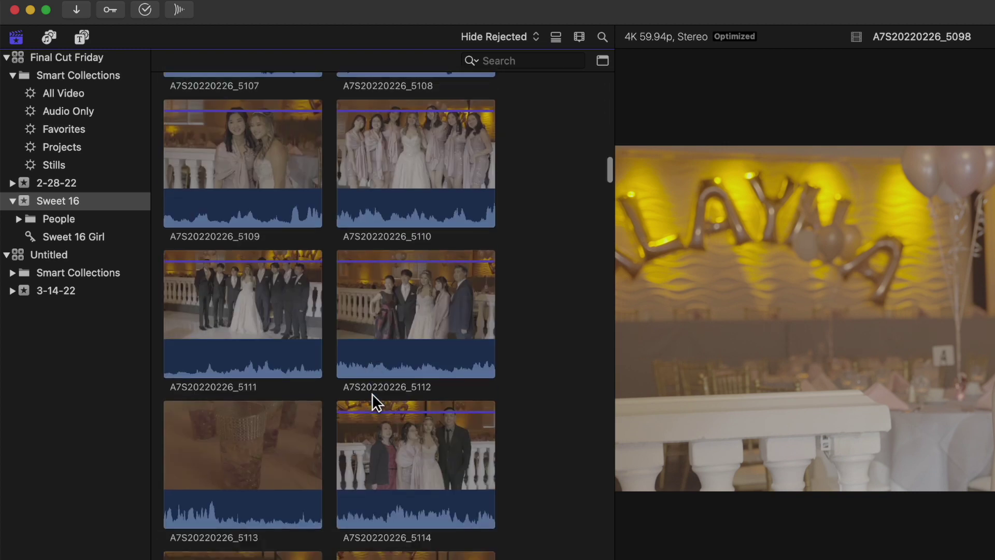
pyautogui.scroll(-7, 372, 393)
pyautogui.moveTo(398, 269); pyautogui.dragTo(98, 241)
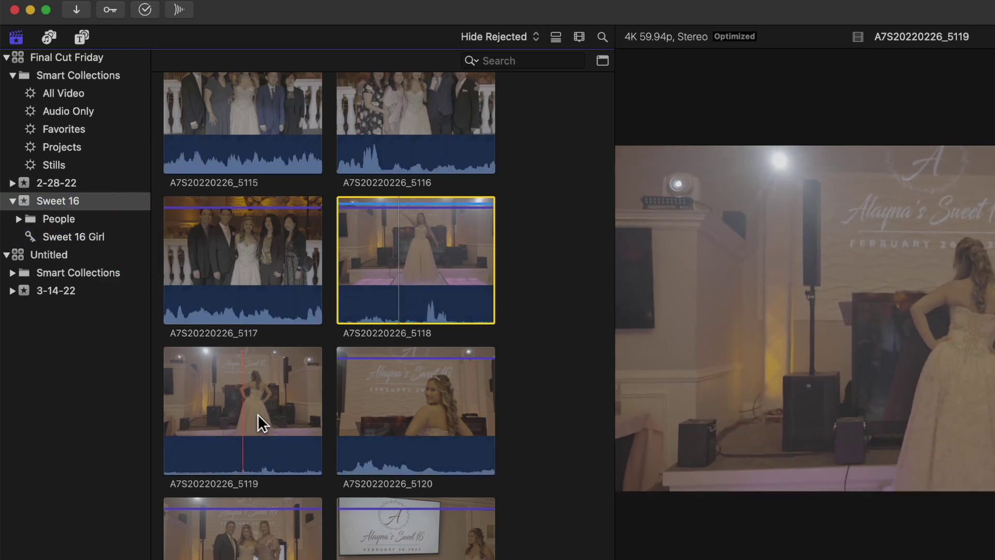
pyautogui.click(237, 406)
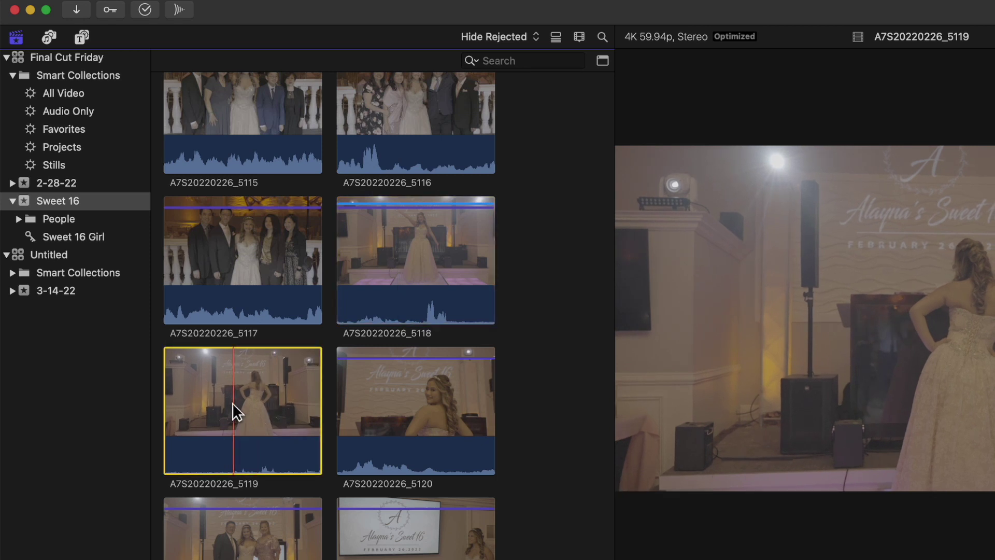
# Tag clip 5119 with the Sweet 16 Girl keyword, then select clip A7S20220226_5121.
pyautogui.press('super+k')
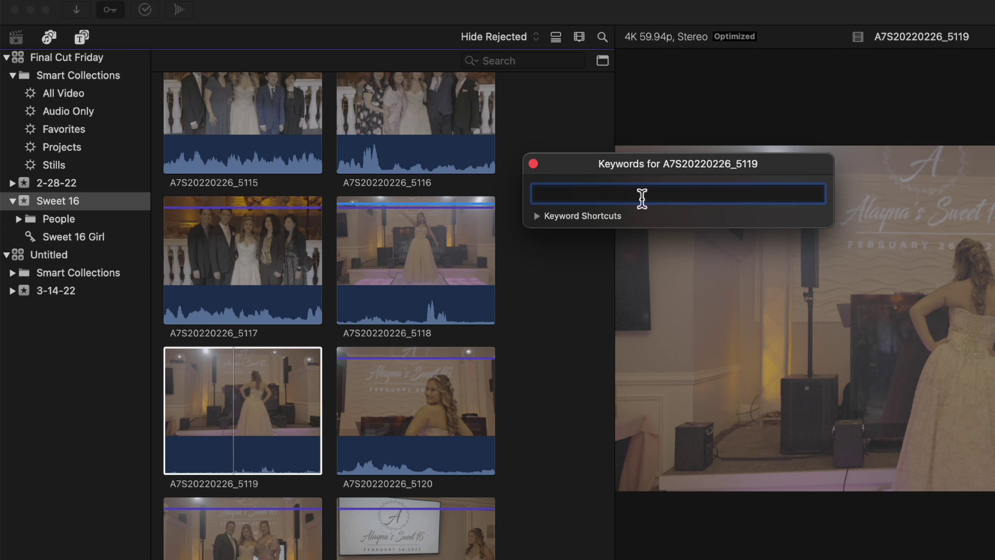
pyautogui.moveTo(648, 164)
pyautogui.mouseDown()
pyautogui.moveTo(637, 183)
pyautogui.moveTo(659, 173)
pyautogui.mouseUp()
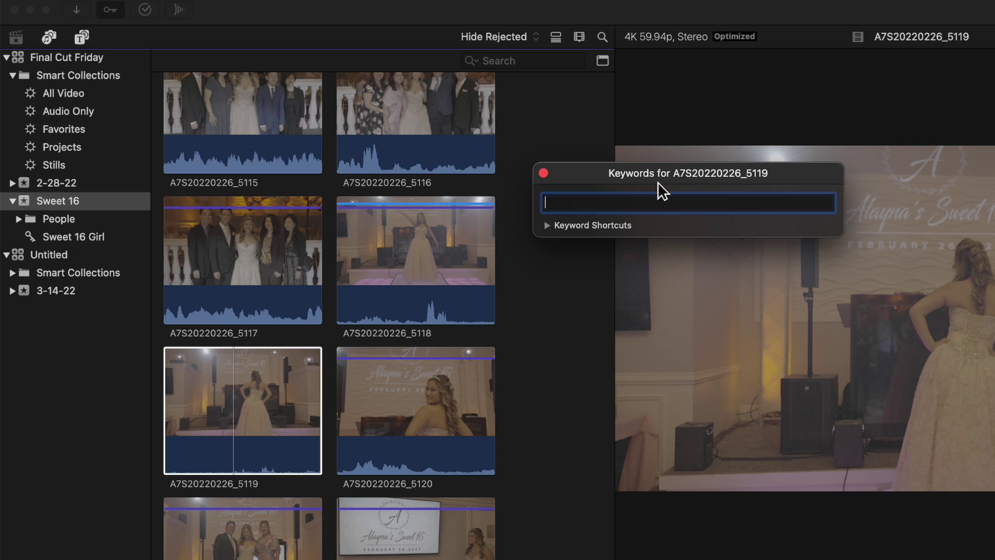
pyautogui.write('Sweet 16 Girl')
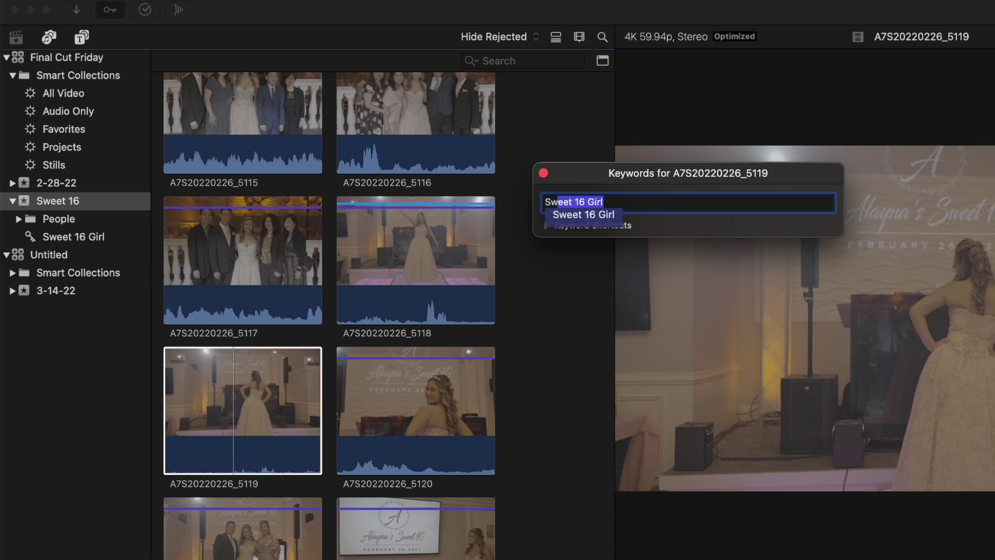
pyautogui.press('Return')
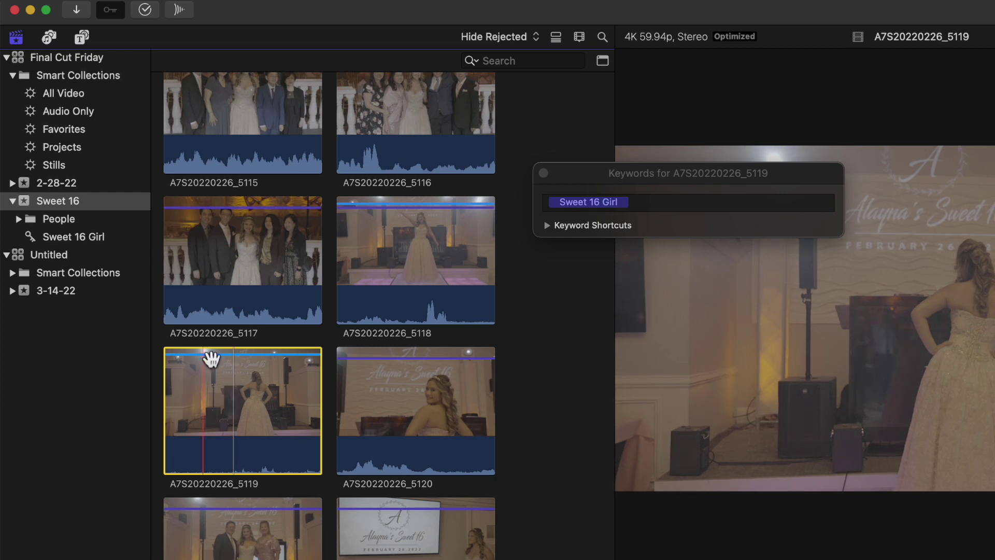
pyautogui.click(544, 174)
pyautogui.scroll(-3, 414, 381)
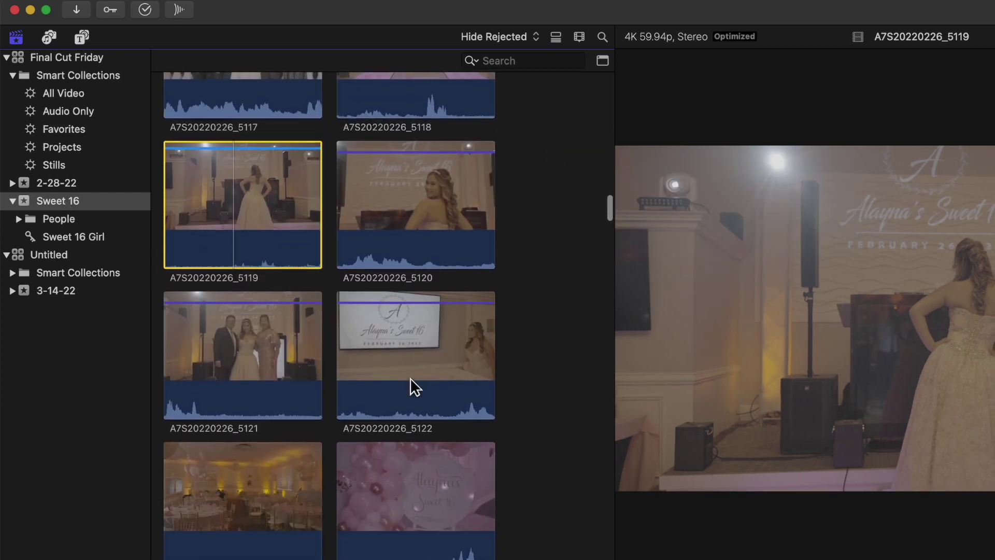
pyautogui.click(240, 319)
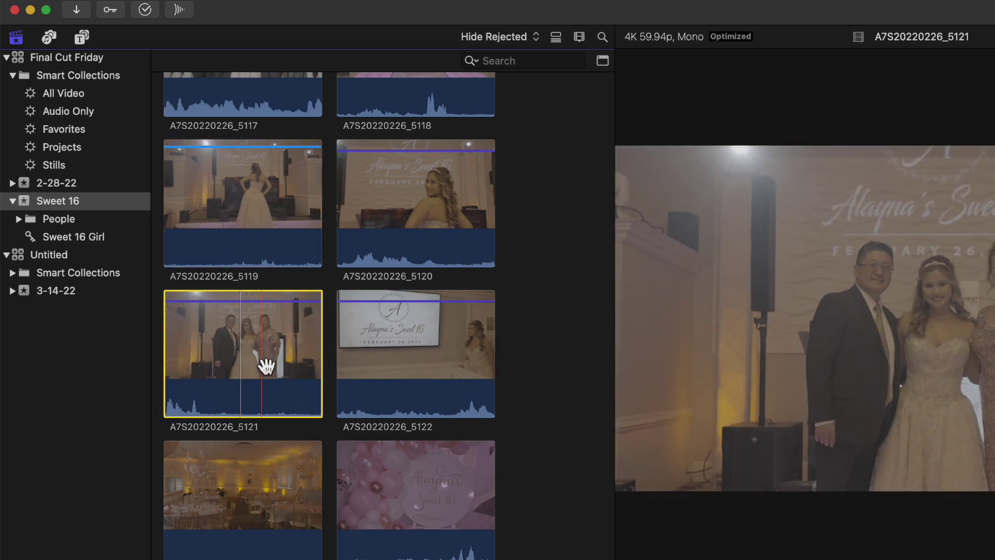
# Apply a new 'Parent Shots' keyword to clip A7S20220226_5121.
pyautogui.press('super+k')
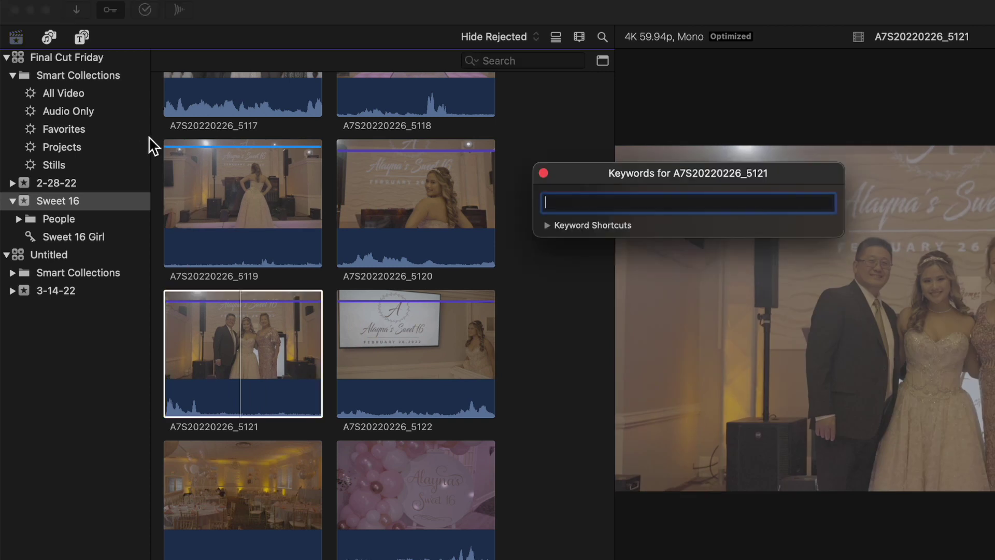
pyautogui.write('Parent Shots')
pyautogui.press('Return')
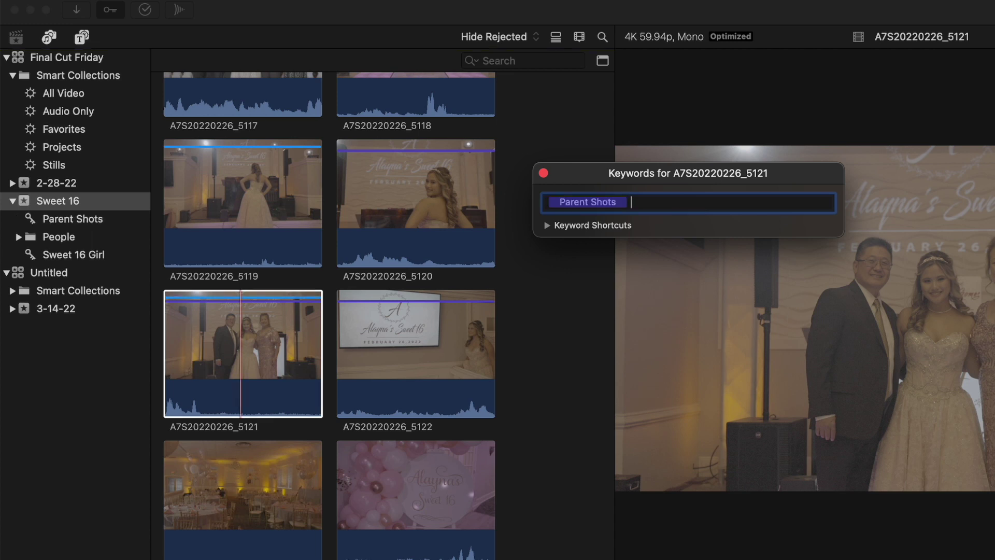
# Check the Parent Shots and Sweet 16 Girl collections, then return to all Sweet 16 clips.
pyautogui.click(70, 219)
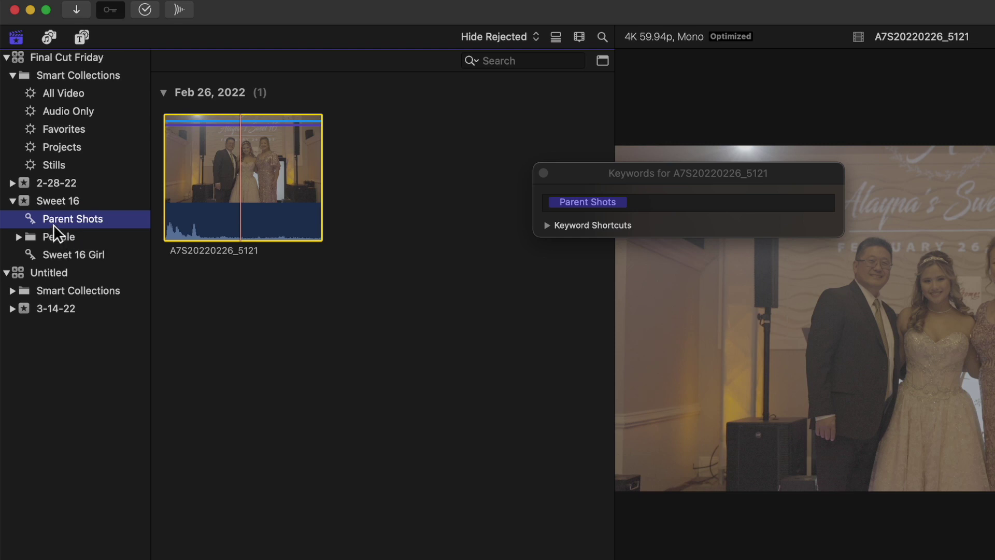
pyautogui.click(63, 259)
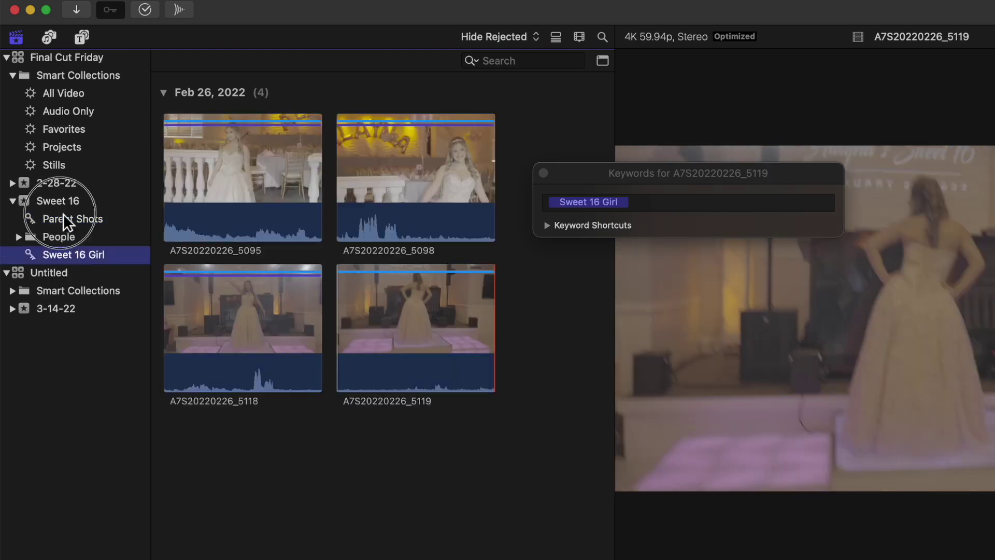
pyautogui.click(63, 215)
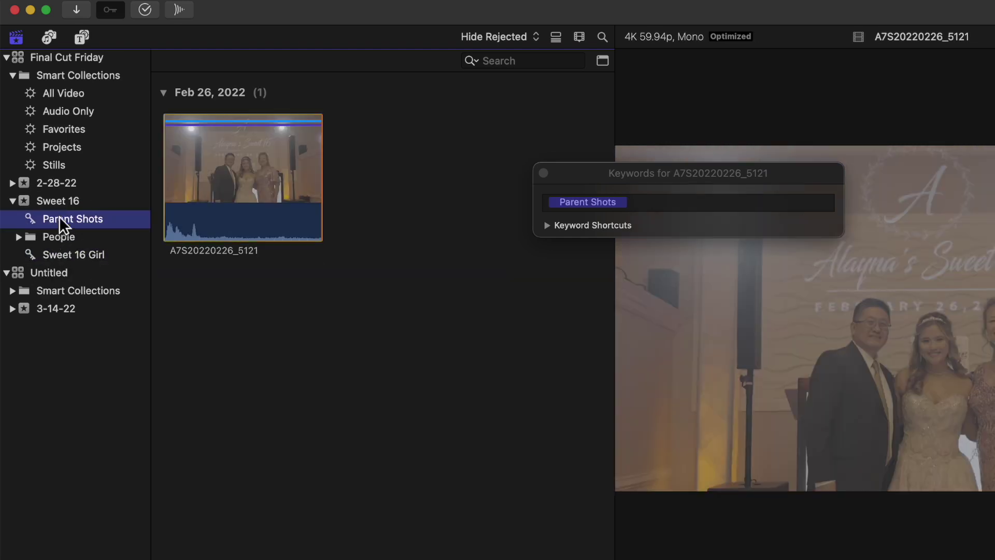
pyautogui.click(67, 205)
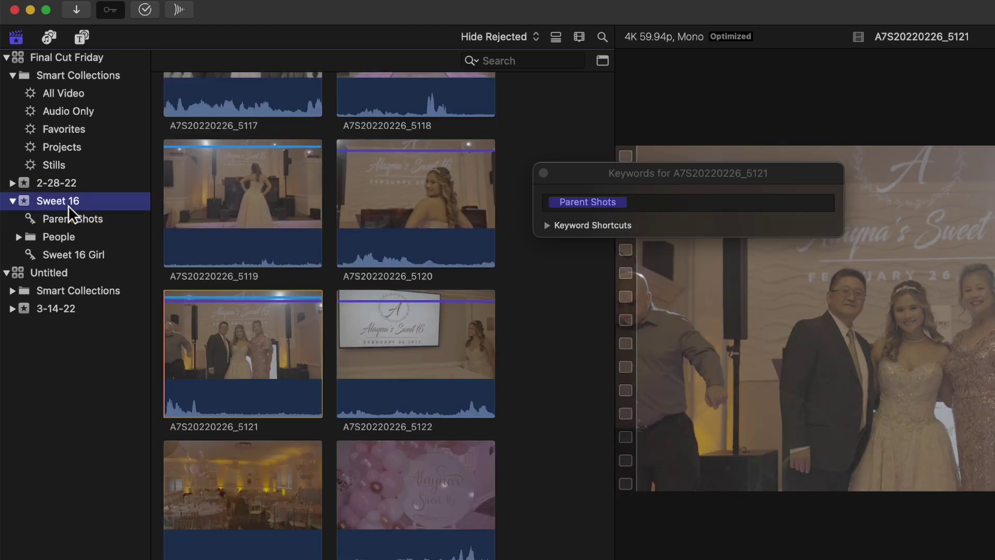
pyautogui.scroll(-3, 318, 498)
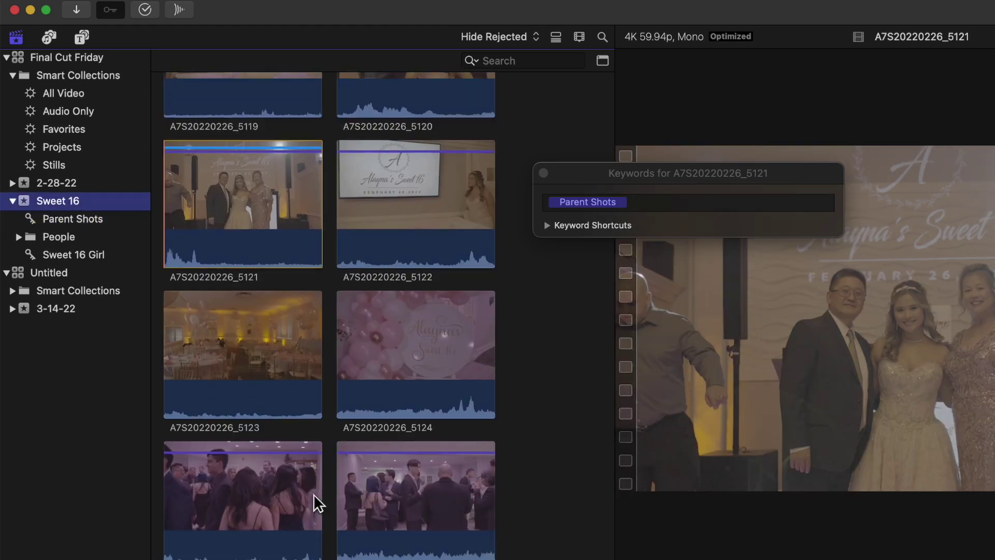
# Tag the pink balloon clip A7S20220226_5124 with a new 'Venue' keyword.
pyautogui.click(414, 392)
pyautogui.click(570, 204)
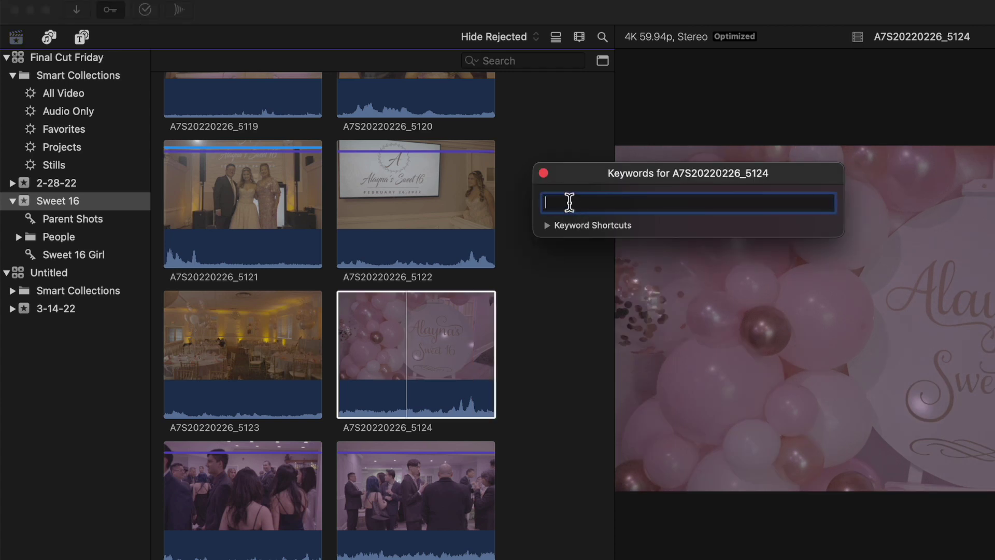
pyautogui.write('Venu')
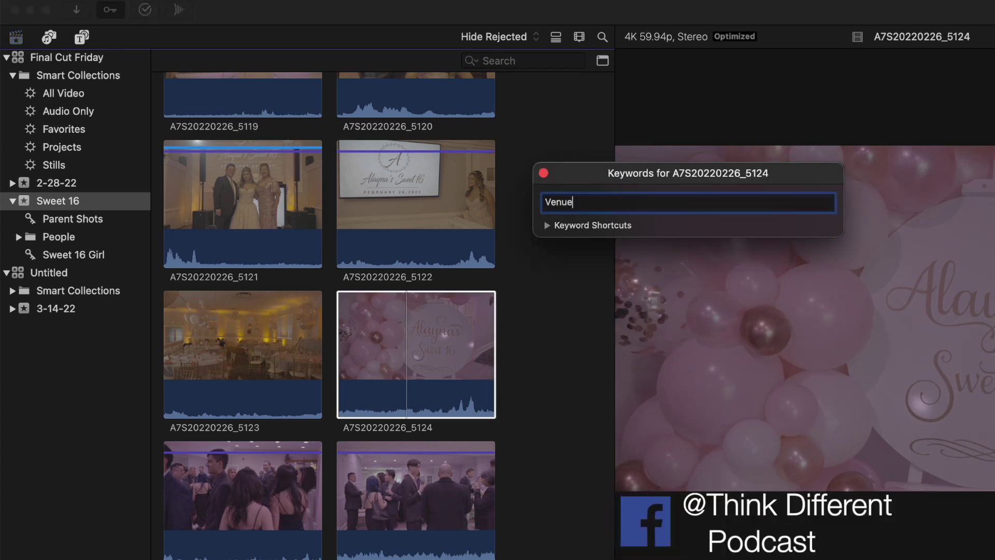
pyautogui.write('e')
pyautogui.press('Return')
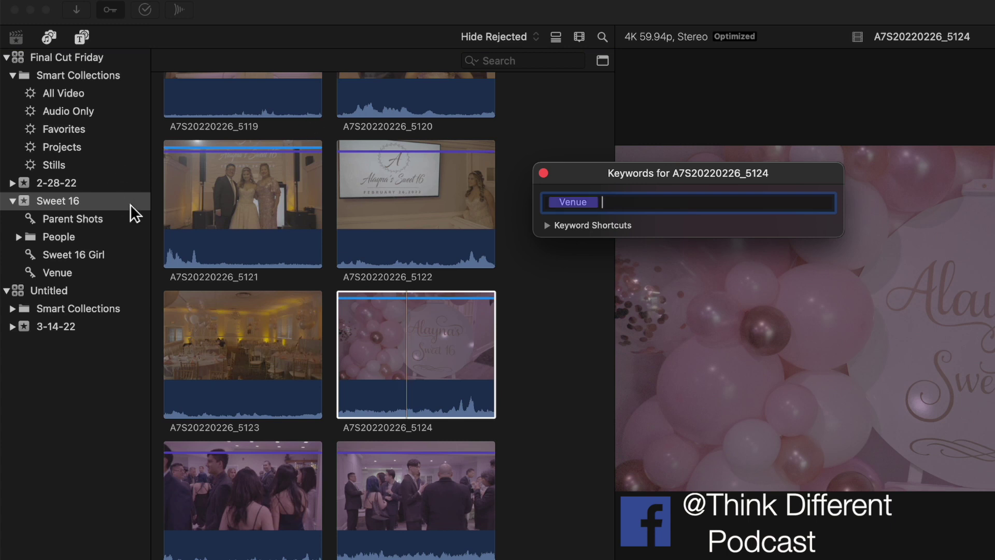
# Review the Venue, Sweet 16 Girl and Parent Shots keyword collections.
pyautogui.click(73, 282)
pyautogui.click(58, 271)
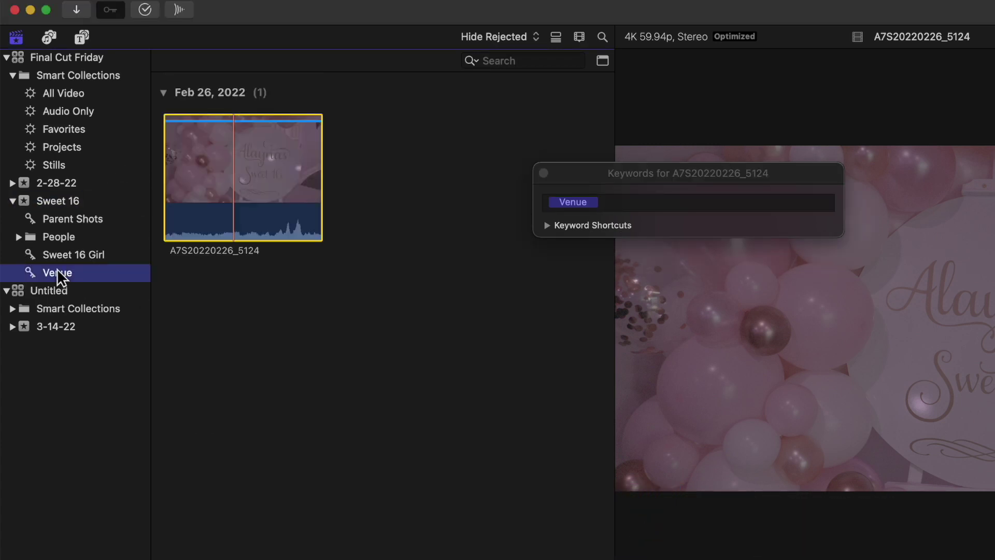
pyautogui.click(68, 257)
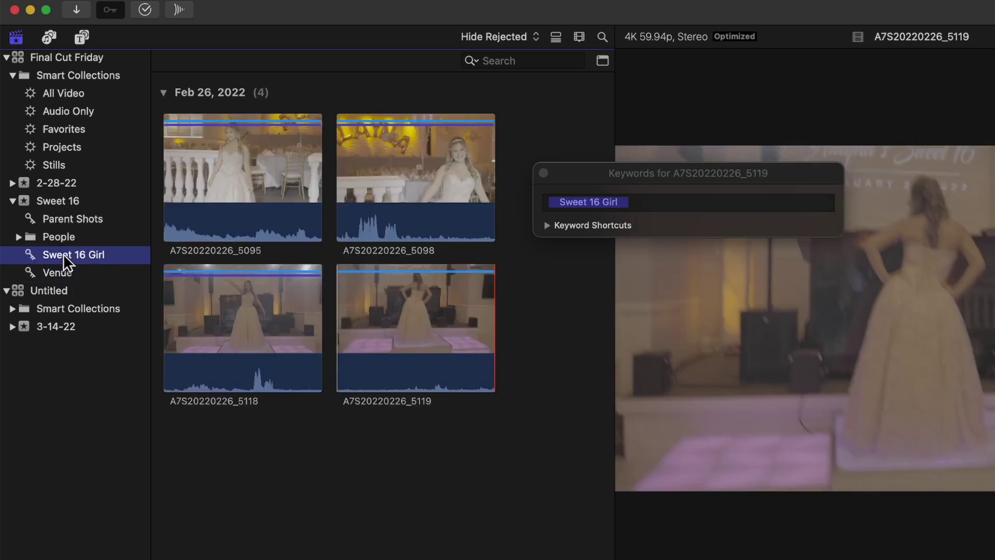
pyautogui.click(68, 216)
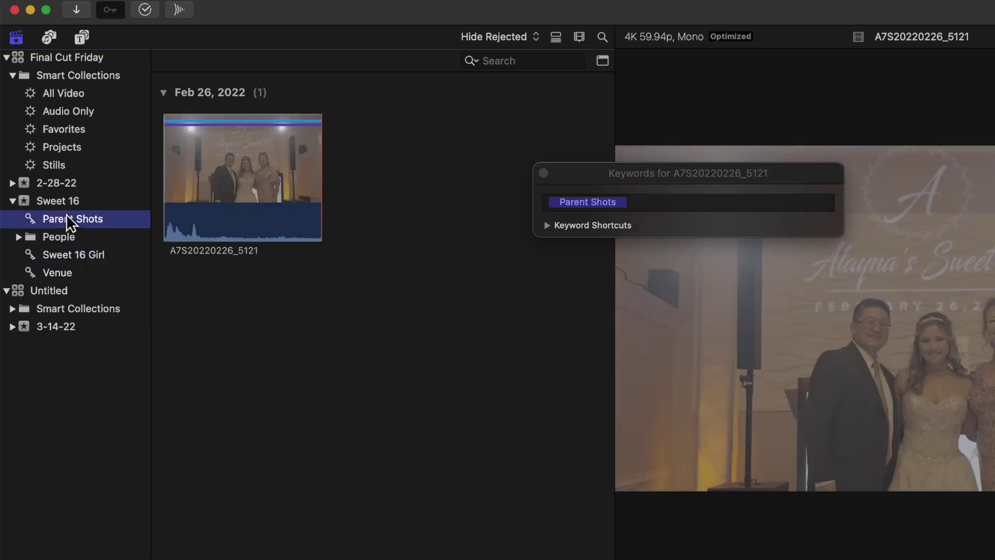
pyautogui.click(59, 257)
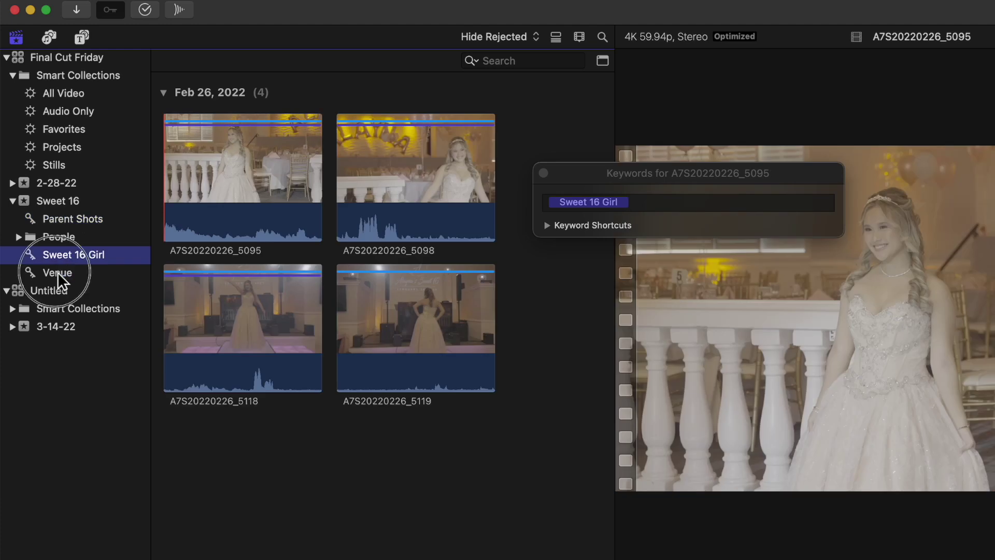
pyautogui.click(58, 272)
pyautogui.click(68, 257)
pyautogui.click(87, 221)
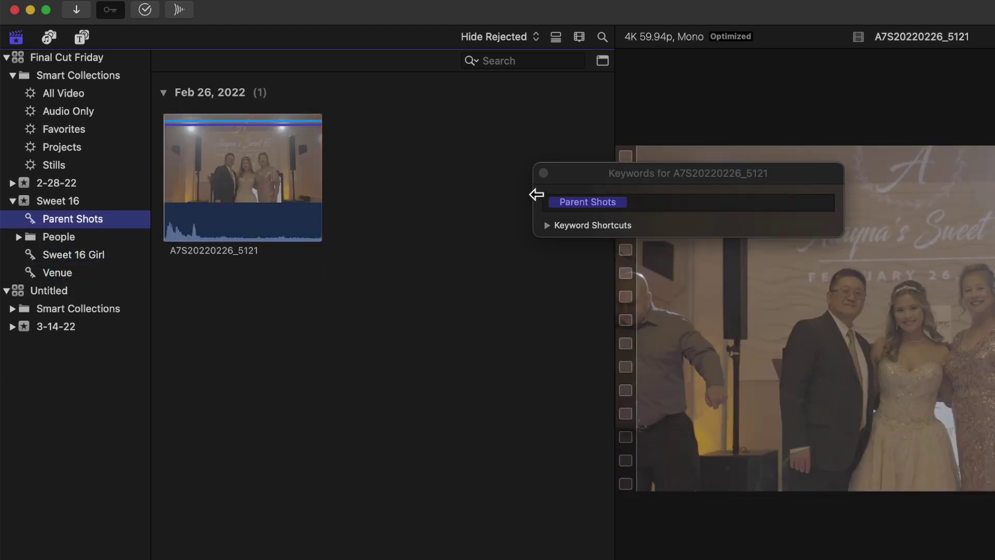
# Close the Keywords HUD and return to browsing all Sweet 16 event clips.
pyautogui.click(544, 173)
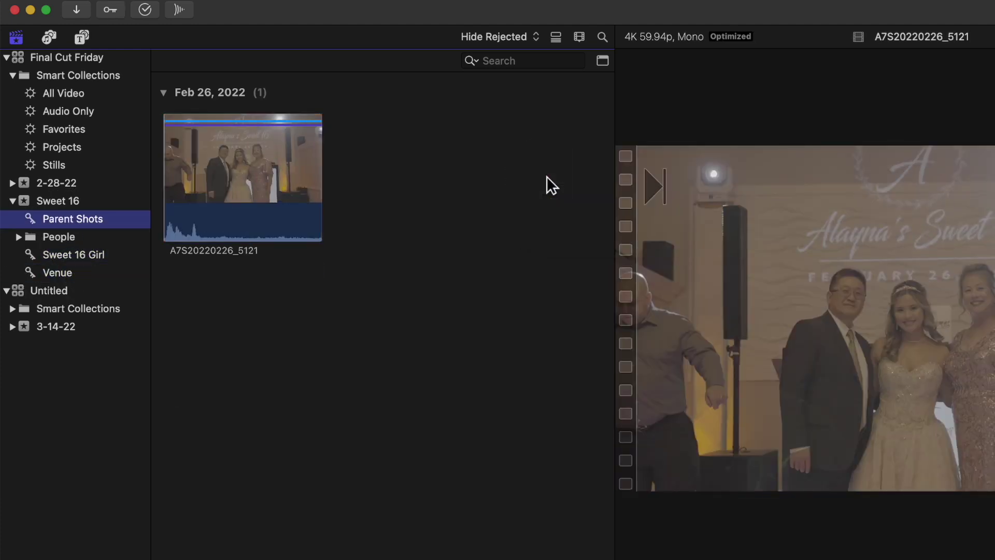
pyautogui.click(58, 273)
pyautogui.click(72, 259)
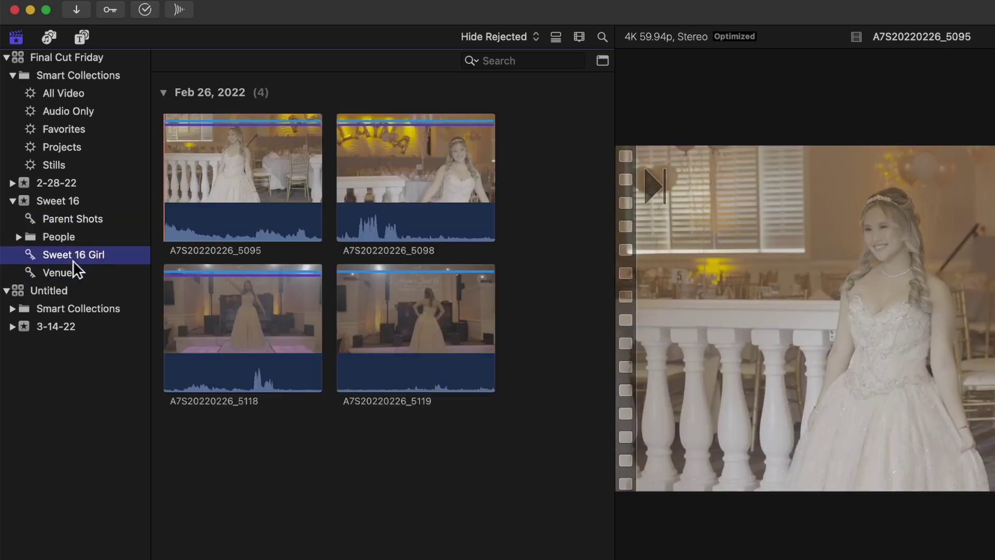
pyautogui.click(61, 201)
pyautogui.scroll(5, 290, 304)
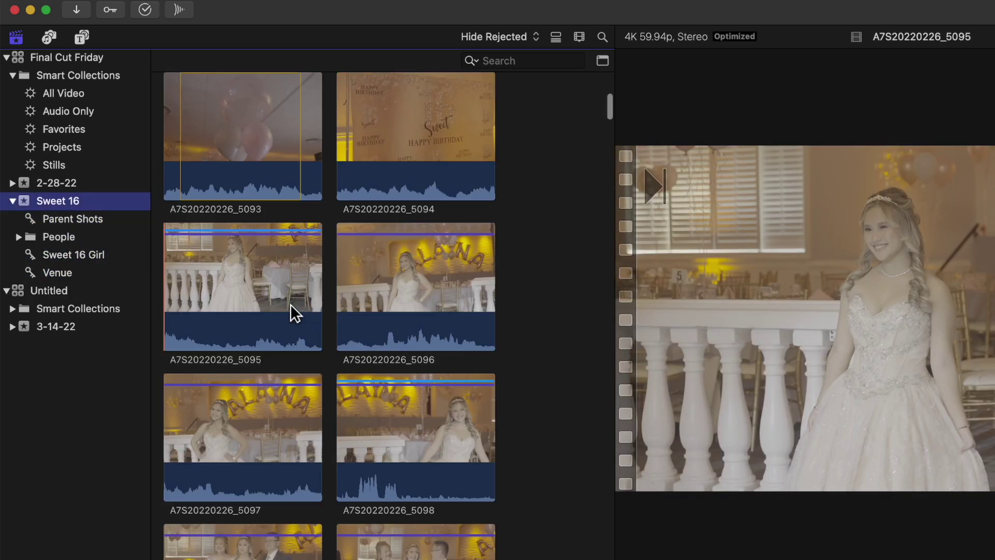
pyautogui.click(286, 300)
pyautogui.scroll(-10, 286, 301)
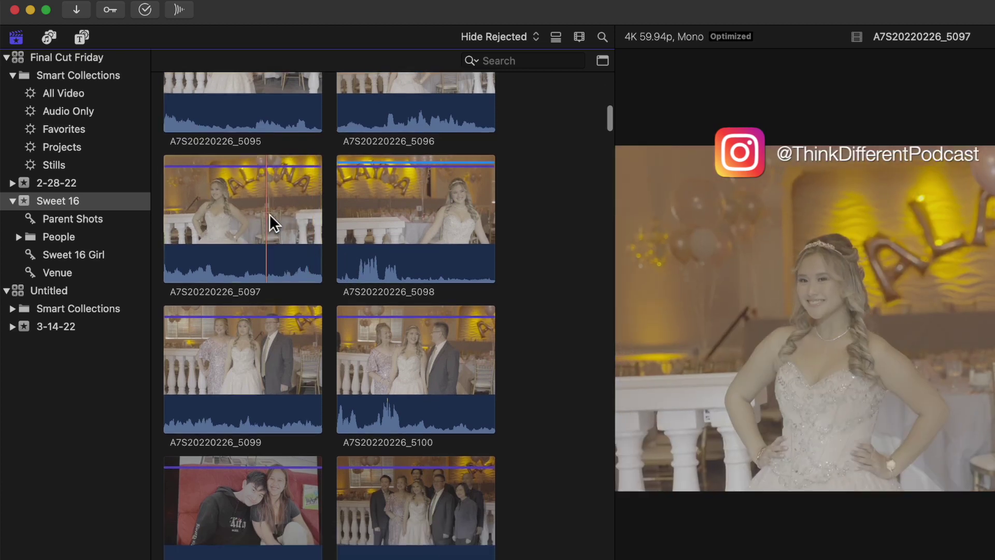
pyautogui.click(246, 216)
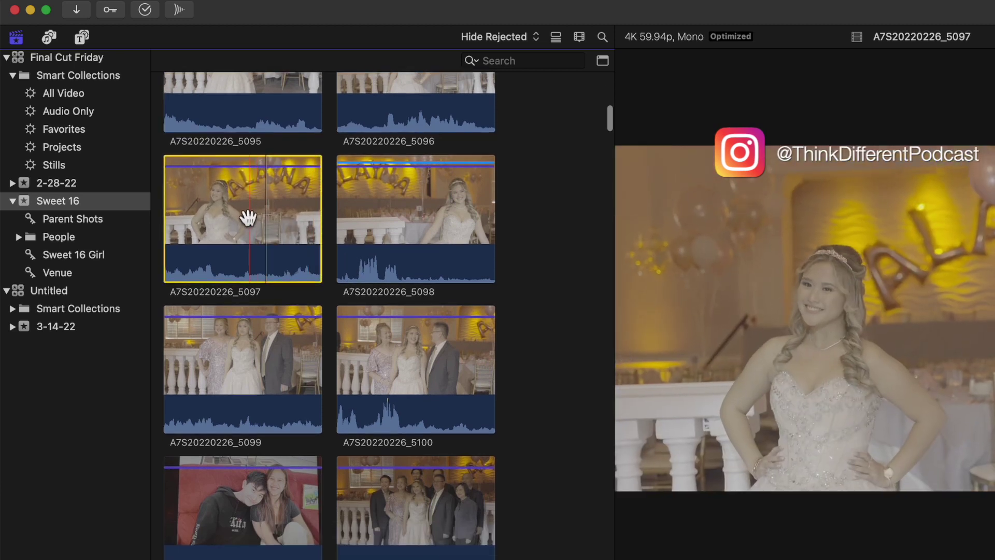
# Add clip A7S20220226_5099 to the Sweet 16 Girl and Parent Shots collections.
pyautogui.click(231, 361)
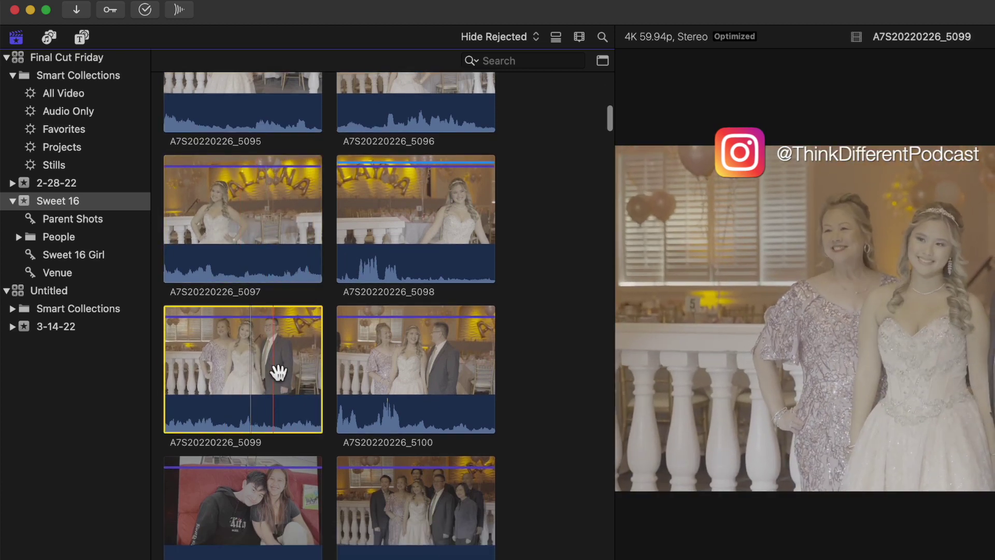
pyautogui.moveTo(213, 323); pyautogui.dragTo(107, 254)
pyautogui.moveTo(218, 342); pyautogui.dragTo(96, 220)
pyautogui.click(97, 220)
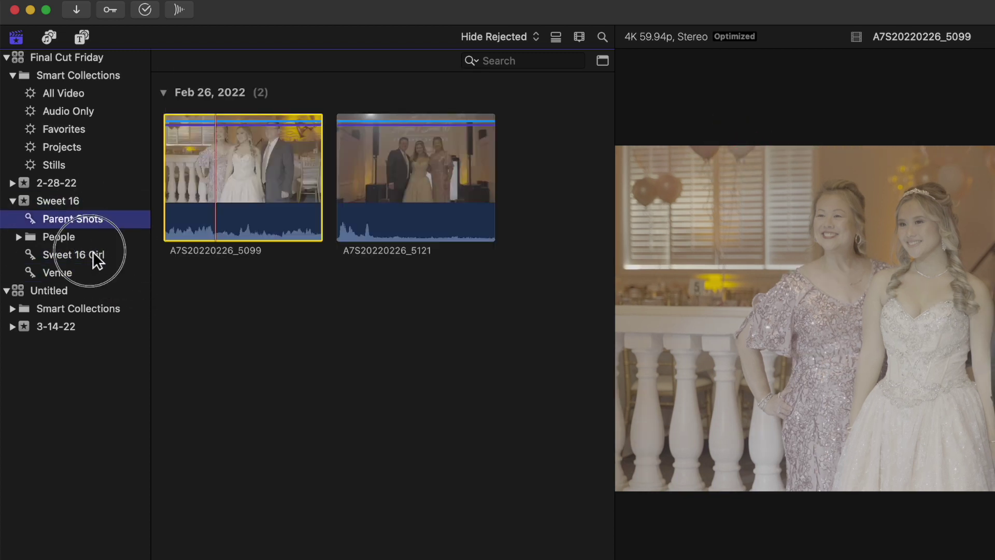
pyautogui.click(92, 253)
pyautogui.click(88, 217)
pyautogui.click(87, 253)
pyautogui.click(83, 221)
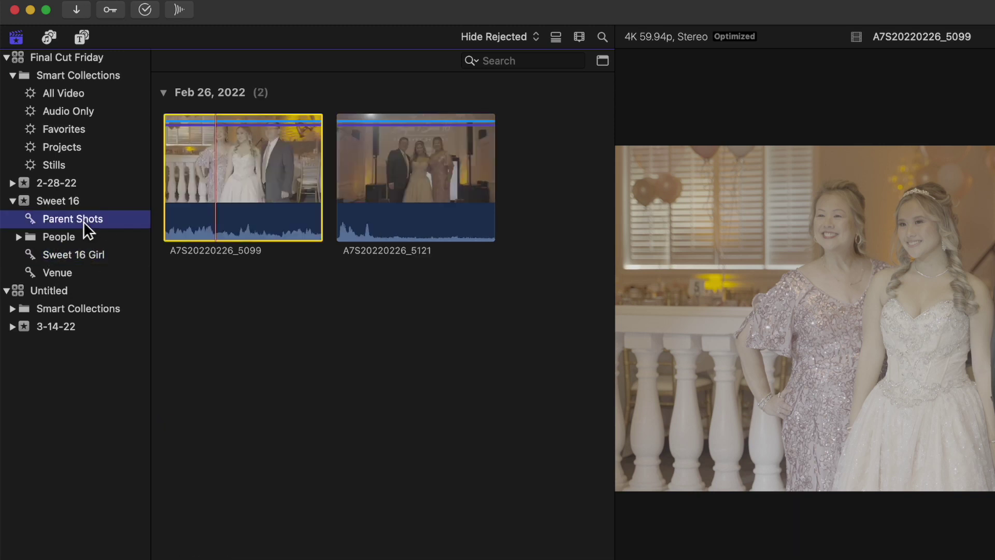
pyautogui.click(85, 255)
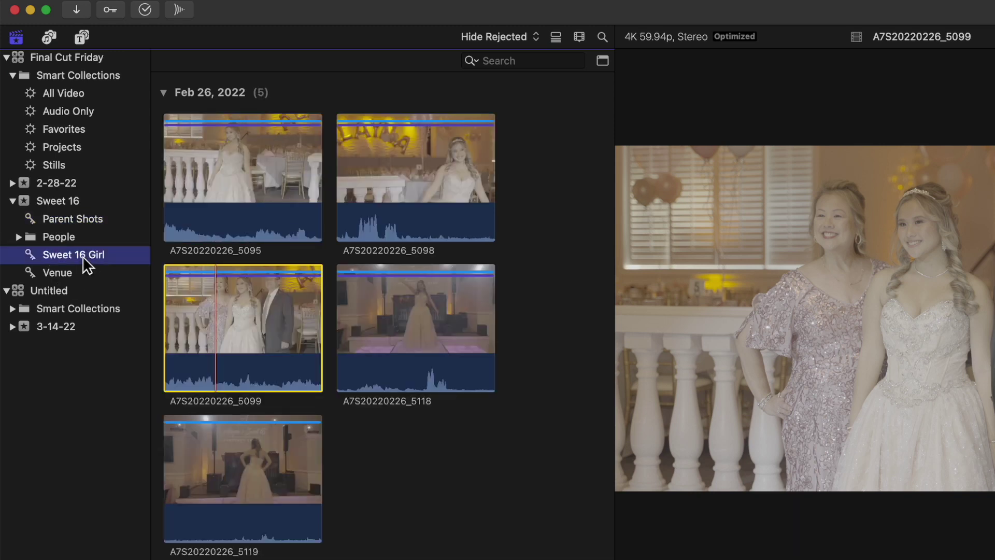
pyautogui.click(67, 200)
pyautogui.click(73, 235)
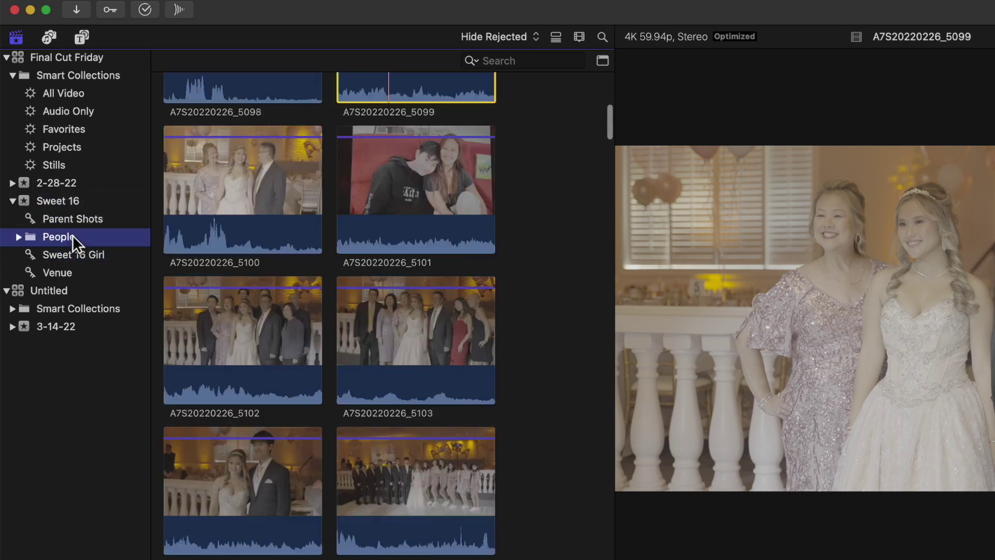
pyautogui.click(73, 223)
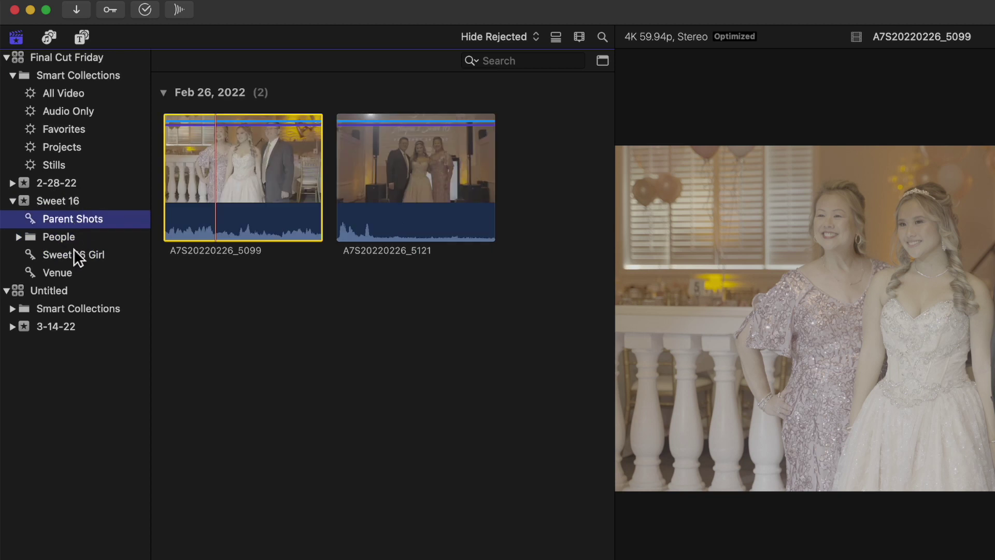
pyautogui.click(67, 204)
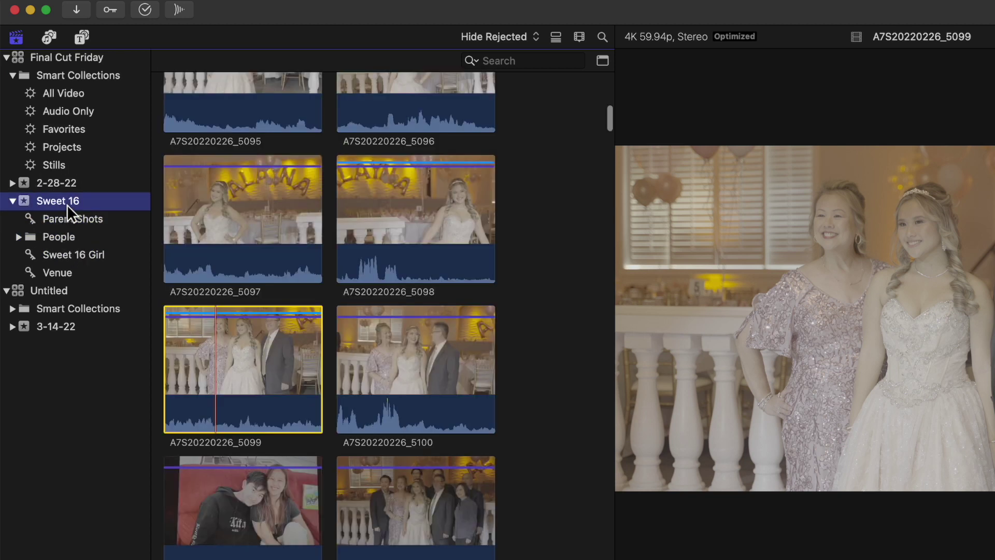
pyautogui.click(72, 255)
pyautogui.click(69, 269)
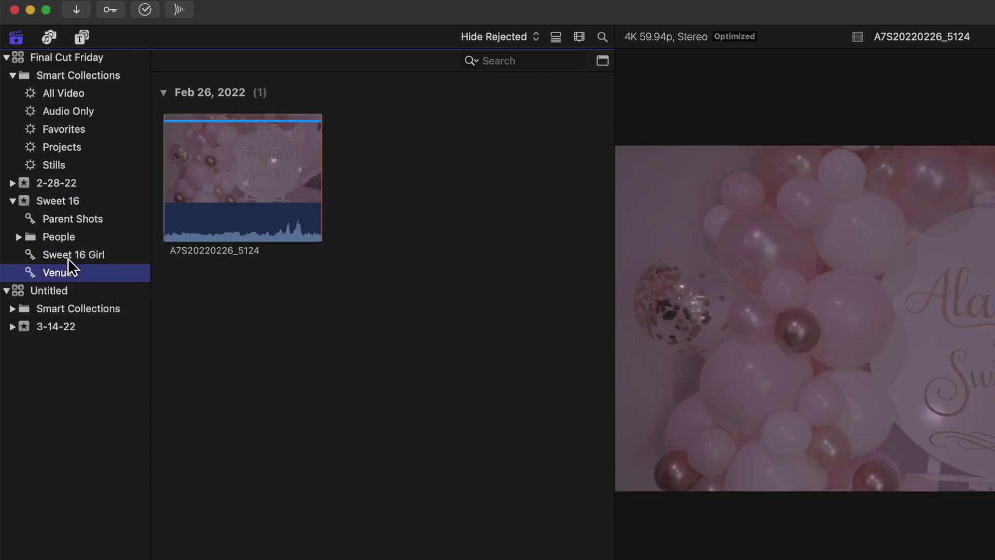
pyautogui.click(70, 256)
pyautogui.click(71, 220)
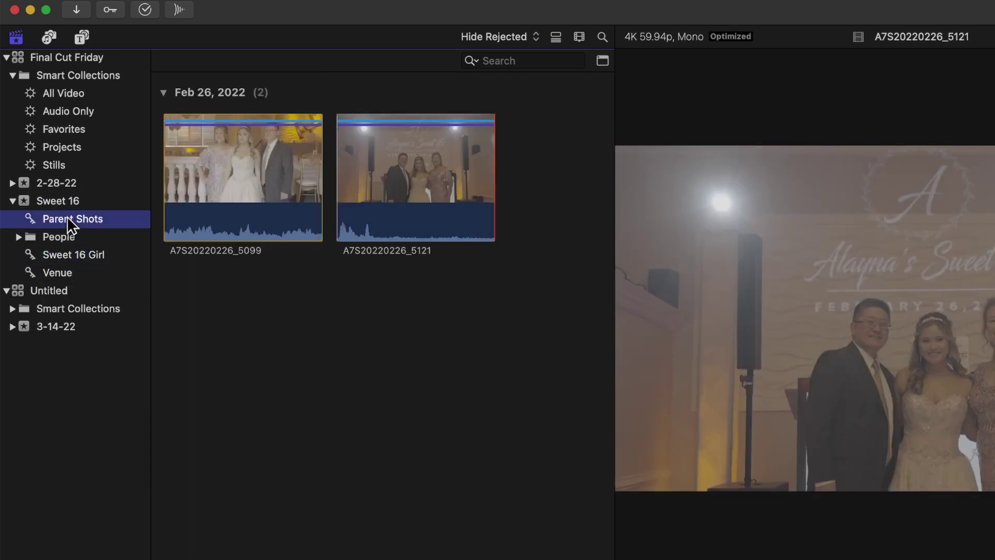
pyautogui.click(70, 200)
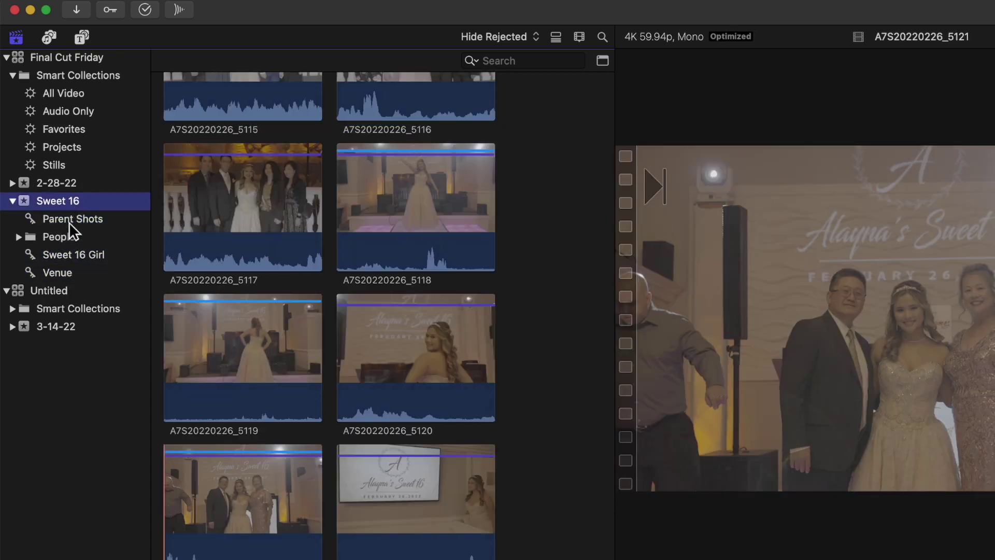
pyautogui.click(68, 222)
pyautogui.click(73, 253)
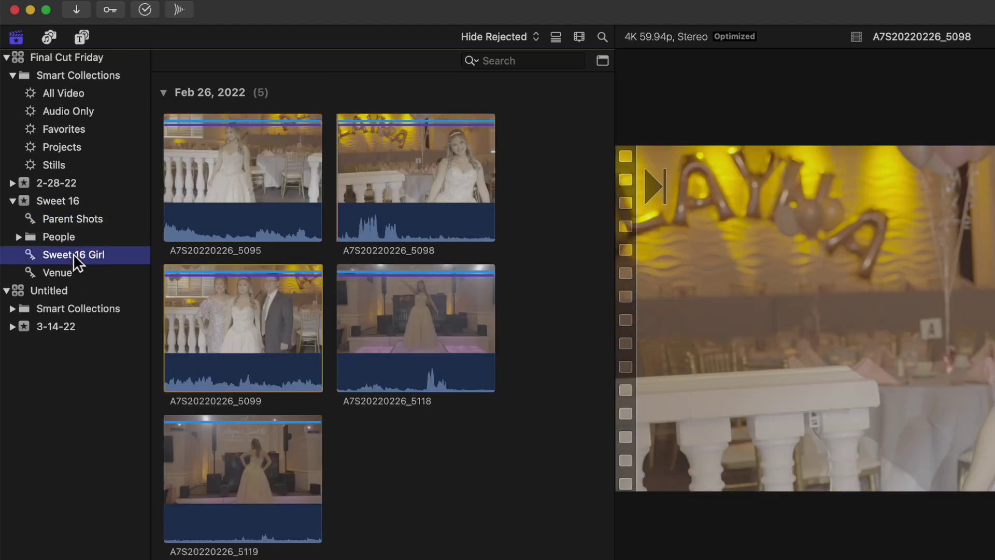
pyautogui.click(69, 273)
pyautogui.click(79, 218)
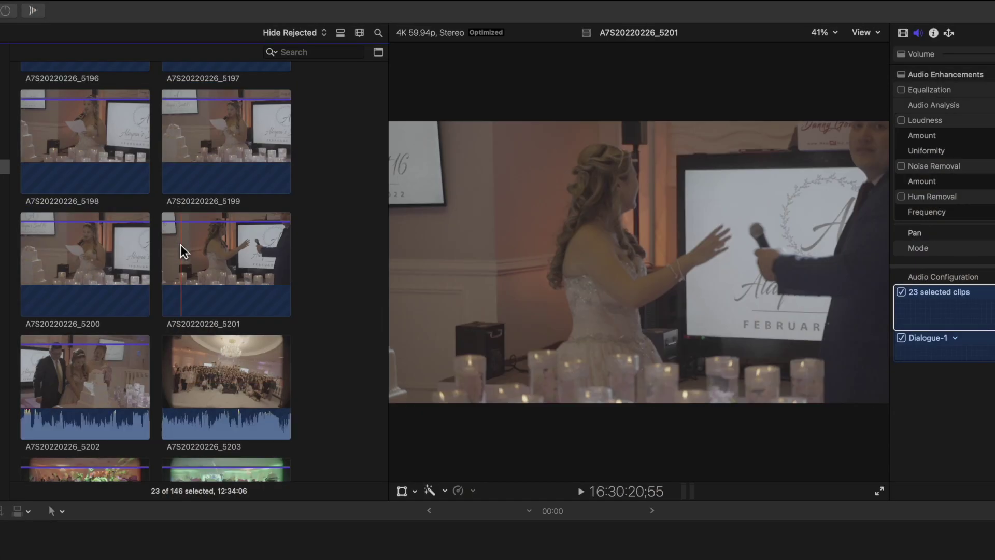
pyautogui.scroll(-10, 181, 244)
pyautogui.click(247, 281)
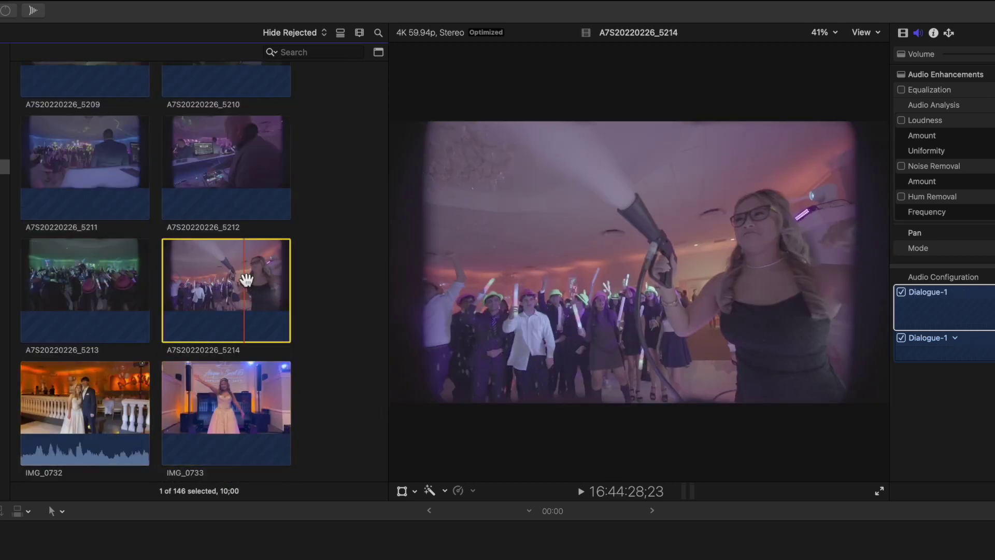
pyautogui.scroll(-4, 247, 281)
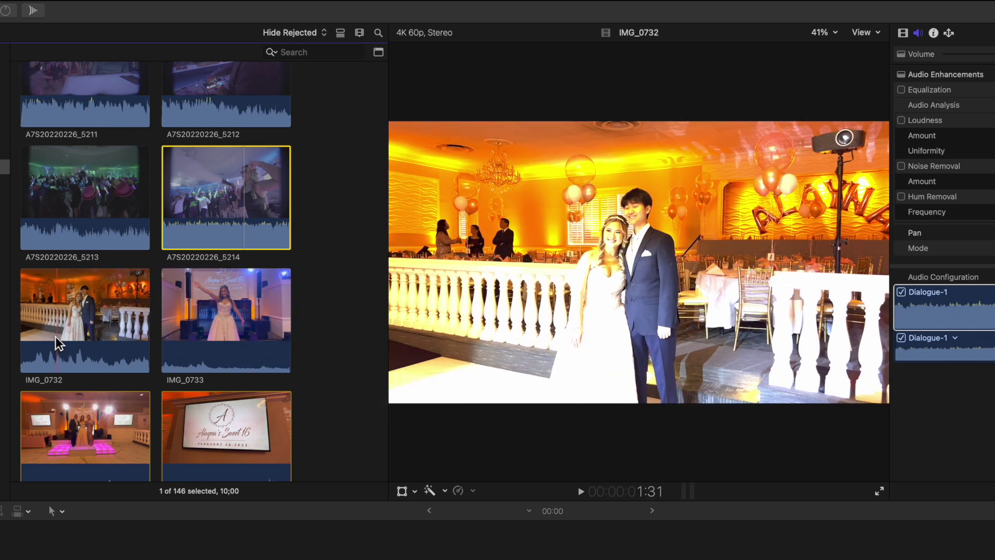
pyautogui.scroll(3, 214, 217)
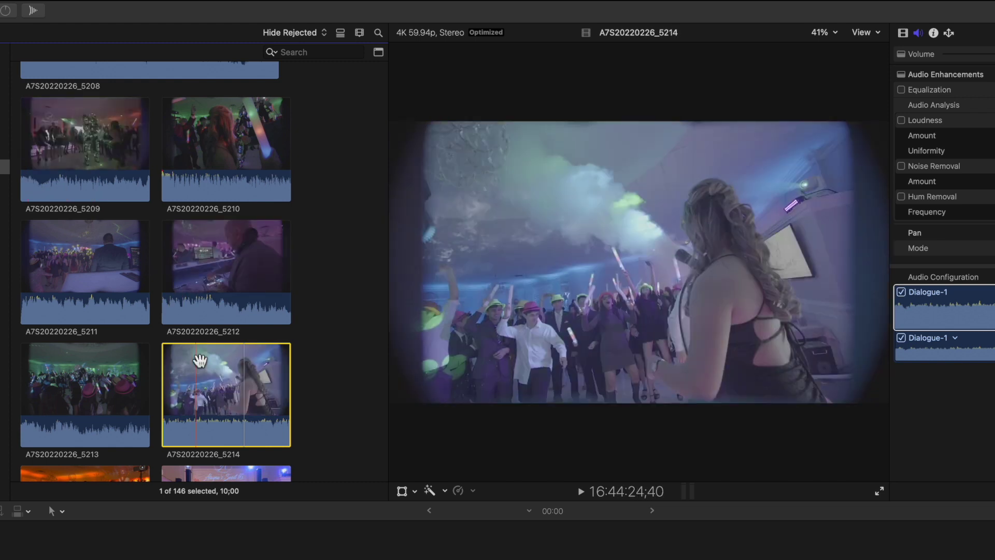
pyautogui.scroll(-5, 199, 360)
pyautogui.scroll(4, 195, 358)
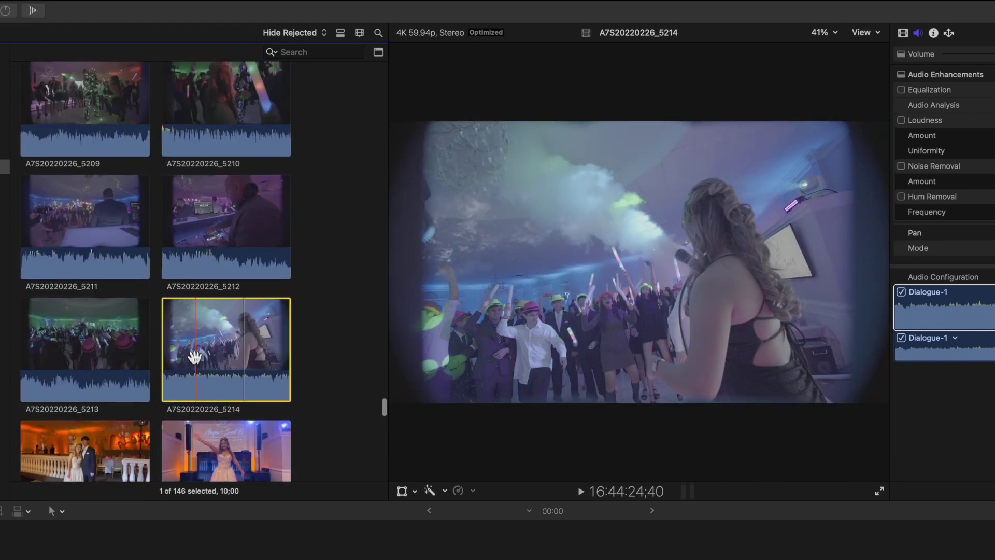
pyautogui.click(41, 267)
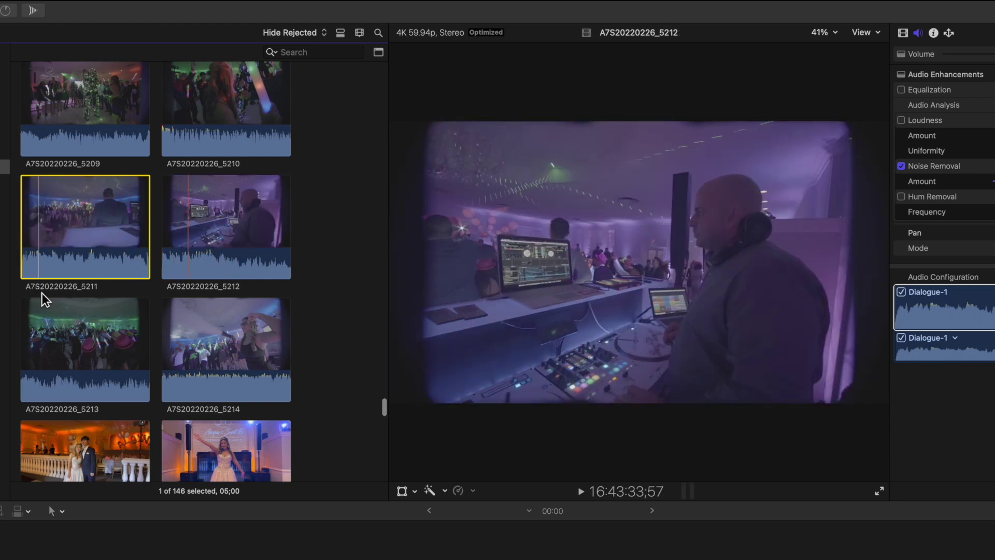
pyautogui.scroll(-10, 38, 291)
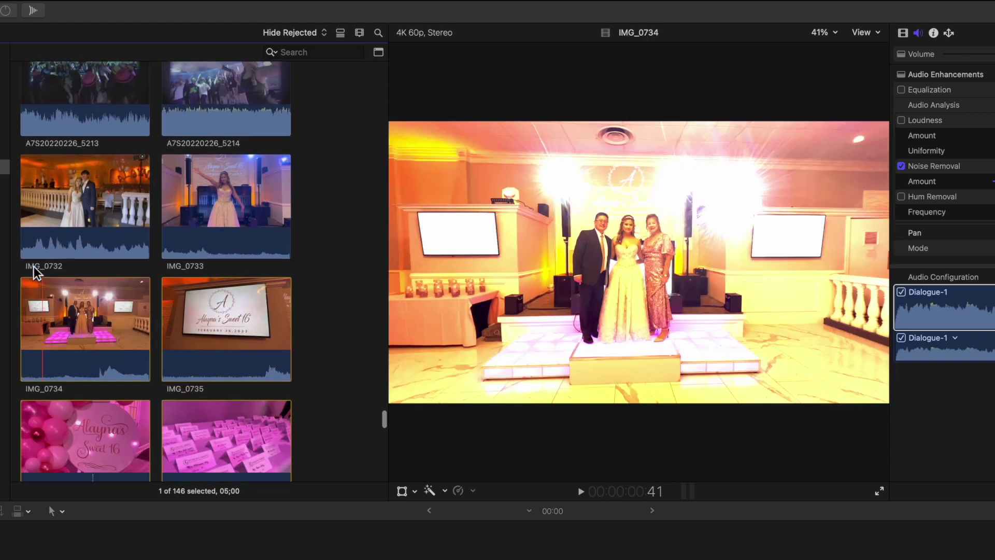
pyautogui.scroll(4, 124, 245)
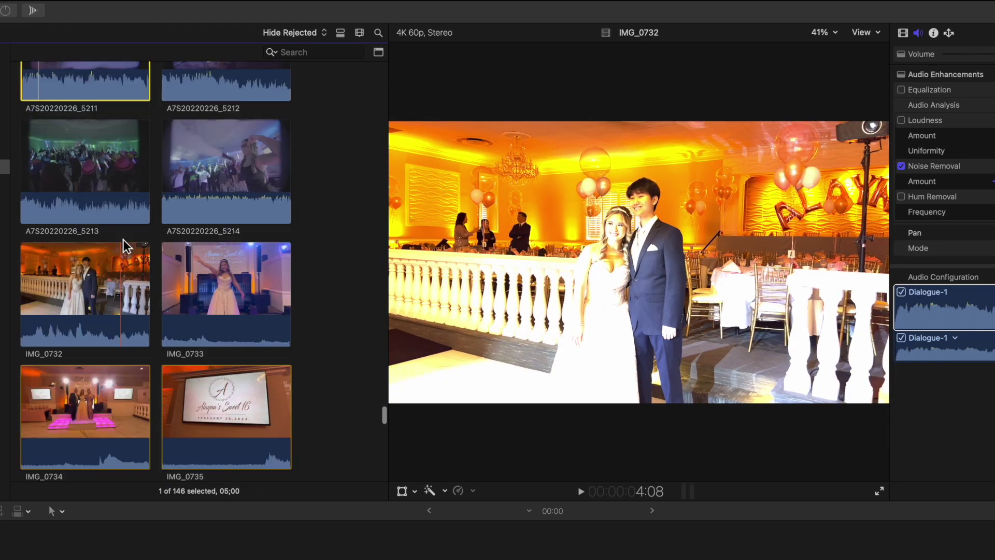
pyautogui.scroll(3, 124, 246)
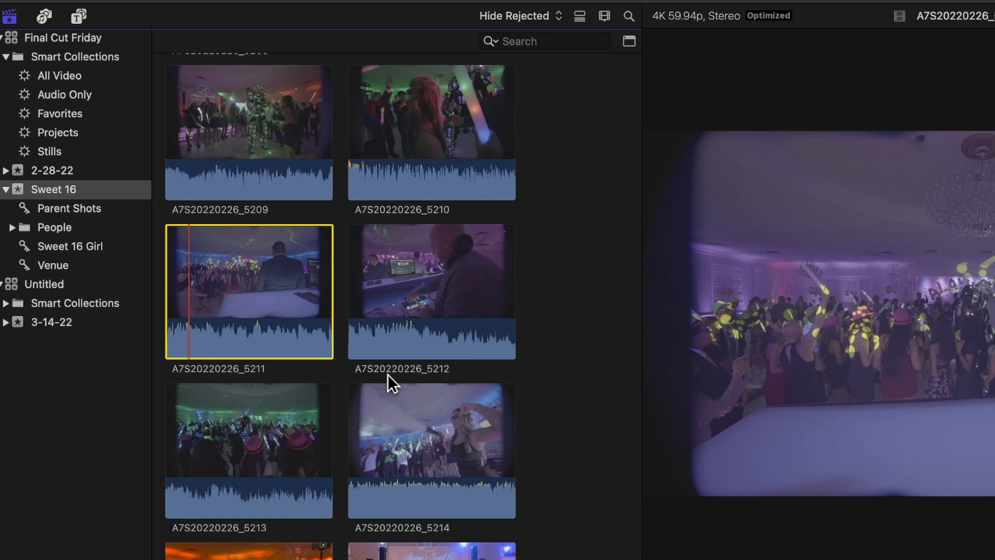
pyautogui.scroll(-3, 275, 498)
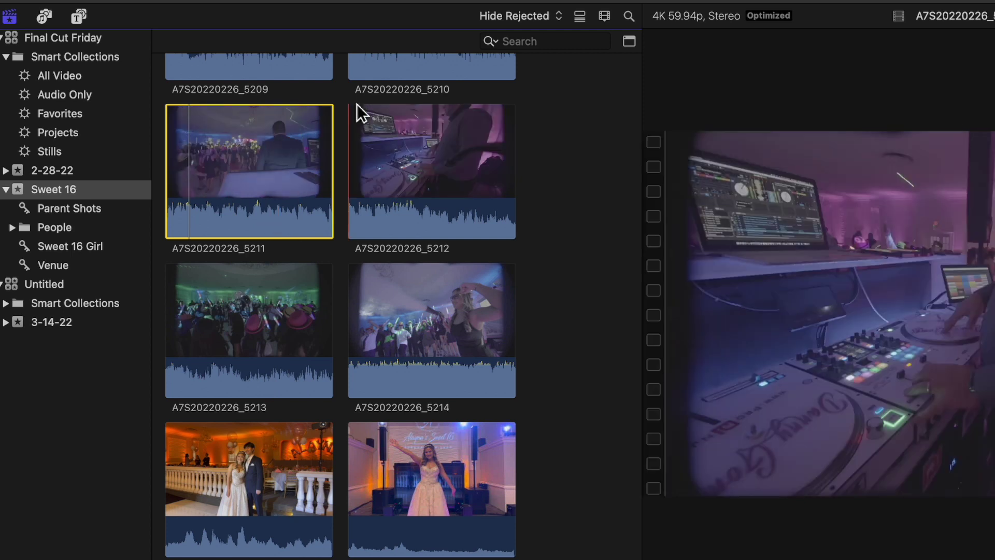
pyautogui.click(21, 188)
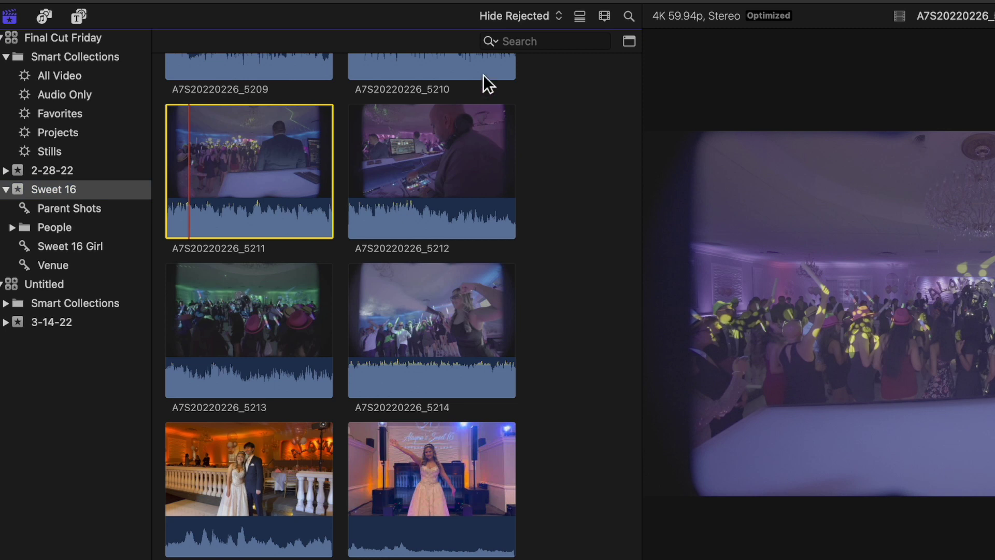
# Show the clip search field and open the advanced Filter window.
pyautogui.click(629, 16)
pyautogui.click(629, 16)
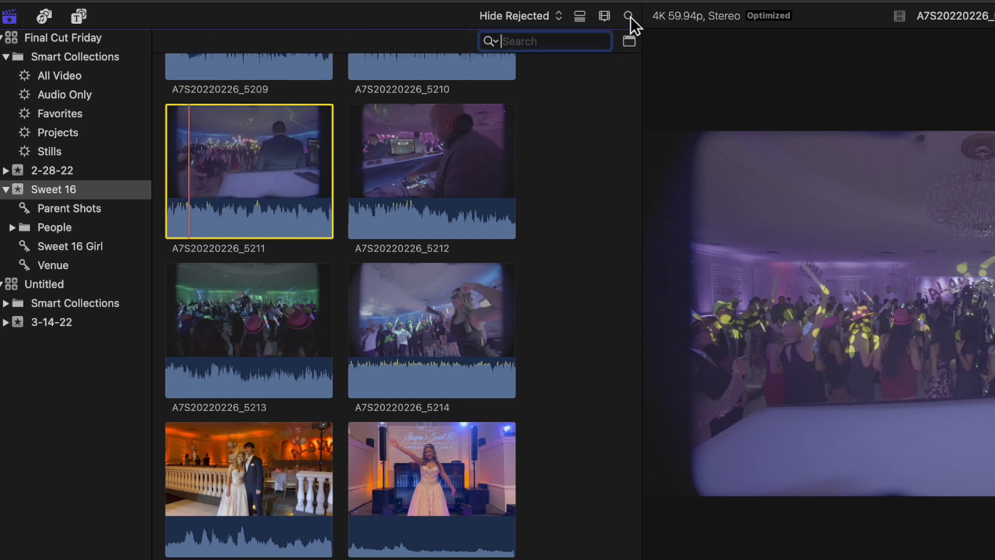
pyautogui.click(630, 41)
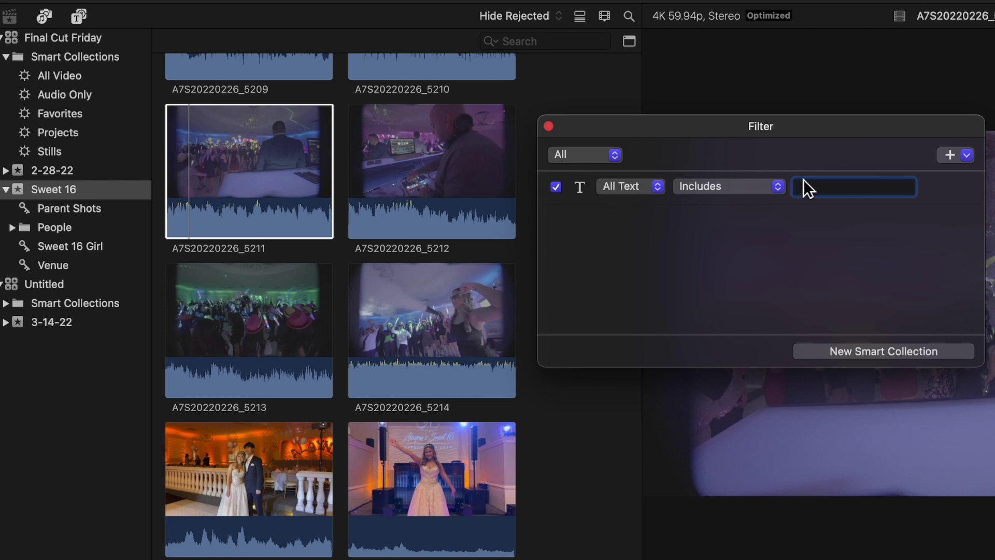
# Set an All Text includes 'A7s' rule and save it as a new smart collection.
pyautogui.write('A7s')
pyautogui.scroll(-3, 301, 195)
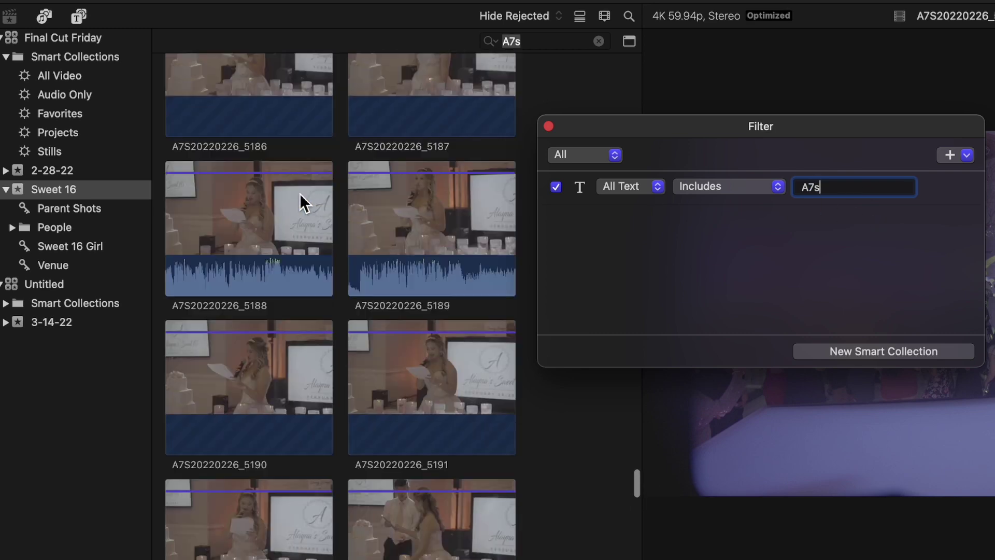
pyautogui.scroll(4, 299, 194)
pyautogui.scroll(15, 300, 194)
pyautogui.scroll(-15, 300, 194)
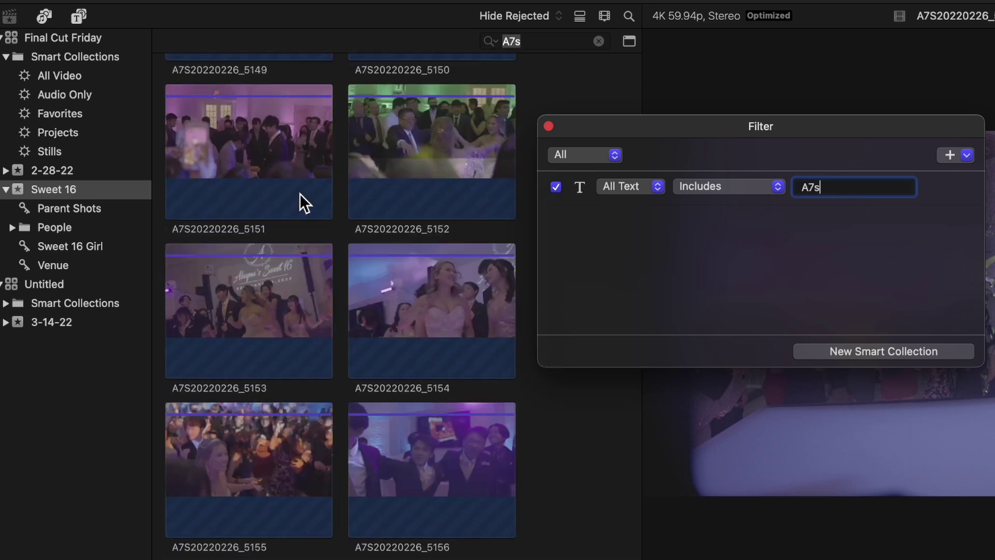
pyautogui.scroll(-15, 300, 194)
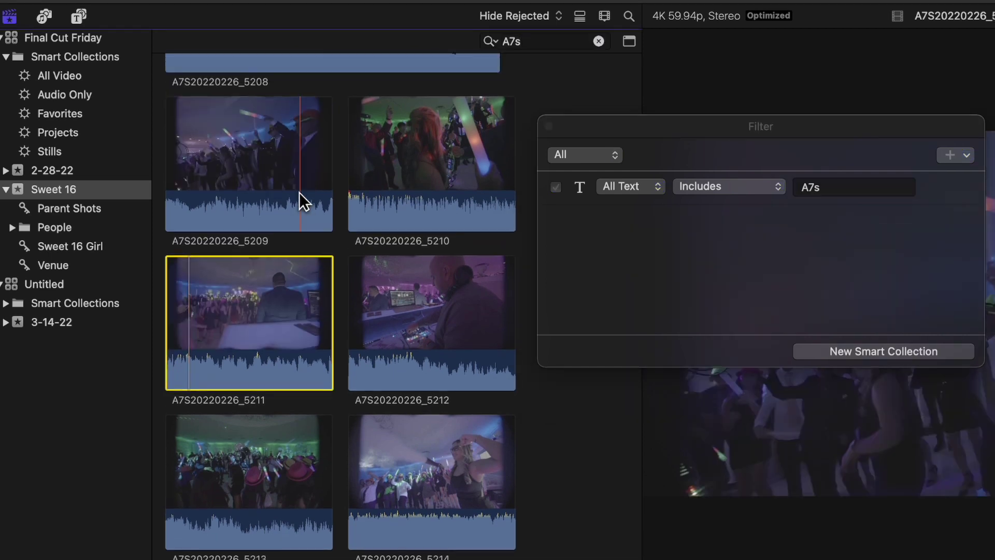
pyautogui.scroll(12, 299, 192)
pyautogui.scroll(15, 300, 192)
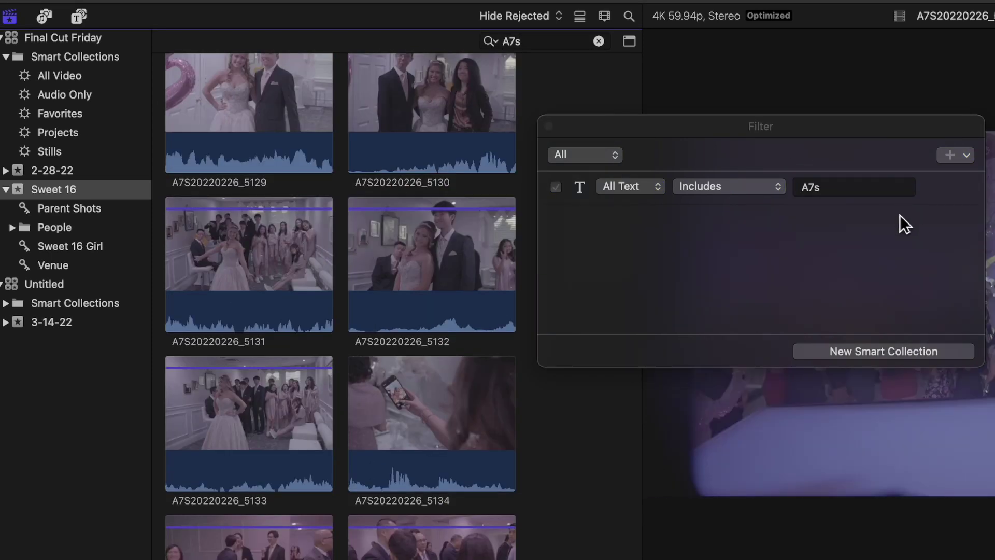
pyautogui.scroll(1, 419, 201)
pyautogui.scroll(5, 419, 201)
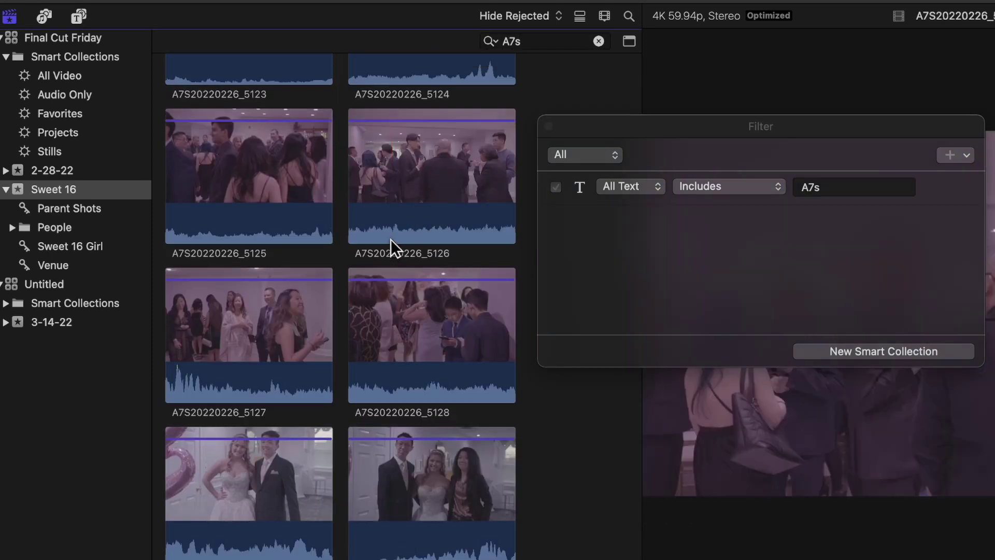
pyautogui.click(840, 191)
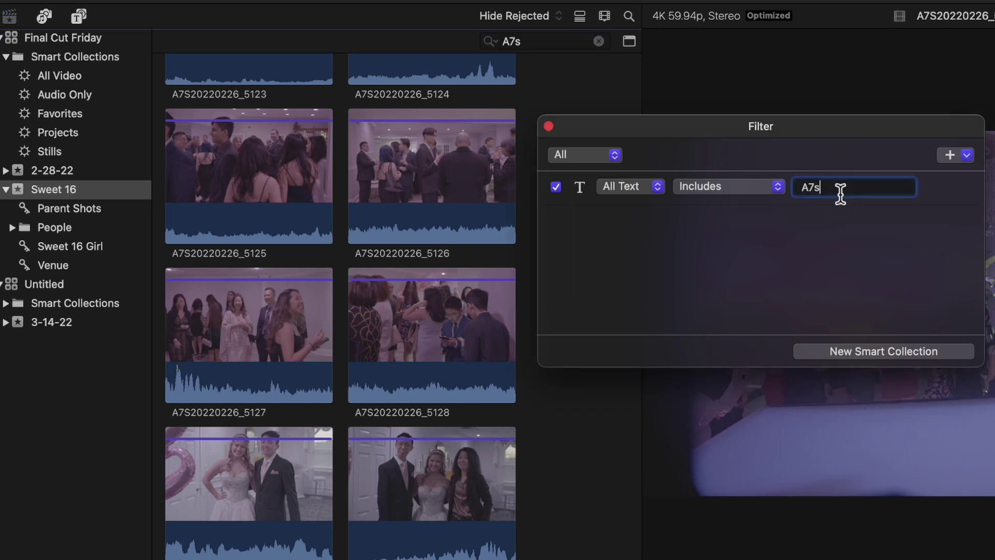
pyautogui.click(870, 352)
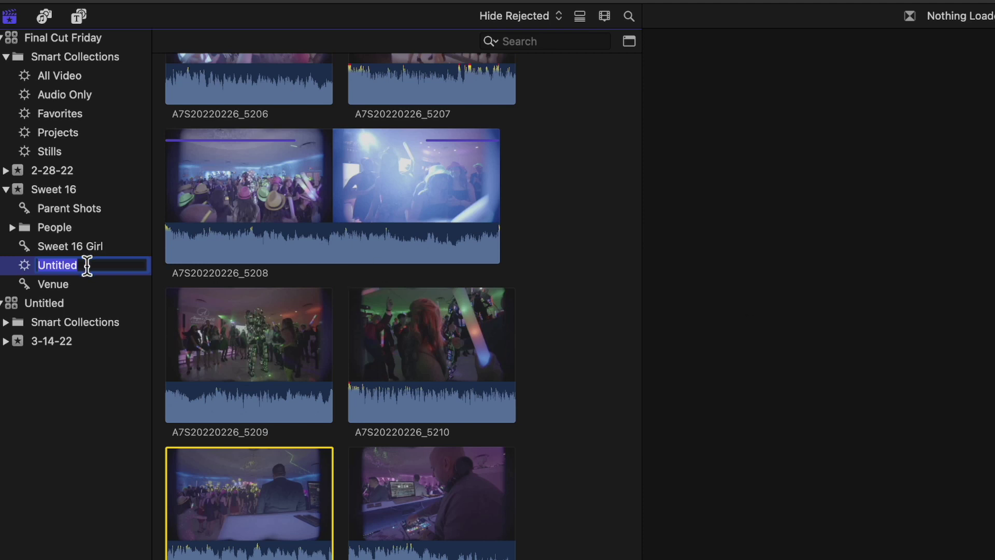
# Rename the Untitled smart collection to 'Sony Camera' and compare its clips with Sweet 16 Girl.
pyautogui.write('Sony Camr')
pyautogui.write('ra')
pyautogui.press('Return')
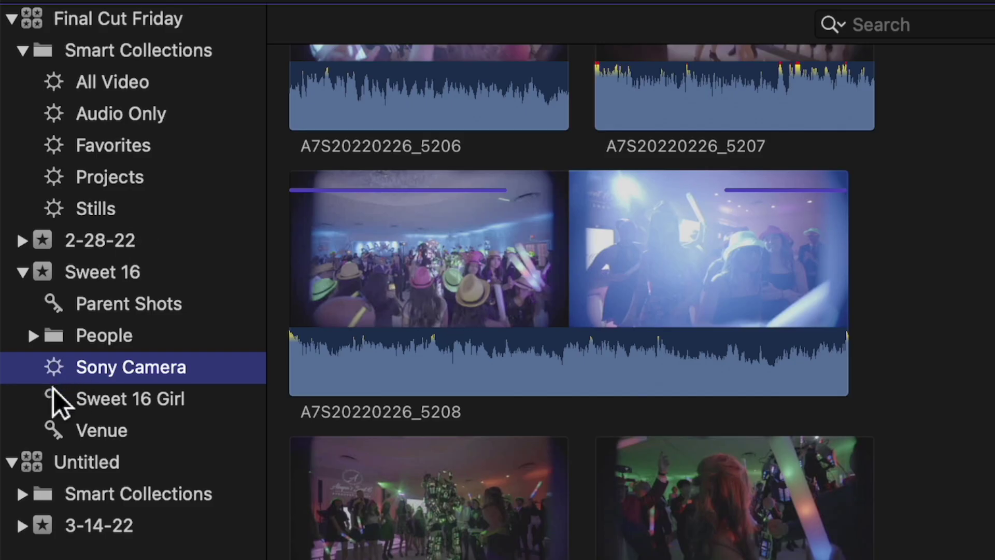
pyautogui.click(63, 405)
pyautogui.click(63, 378)
pyautogui.click(63, 398)
pyautogui.click(54, 376)
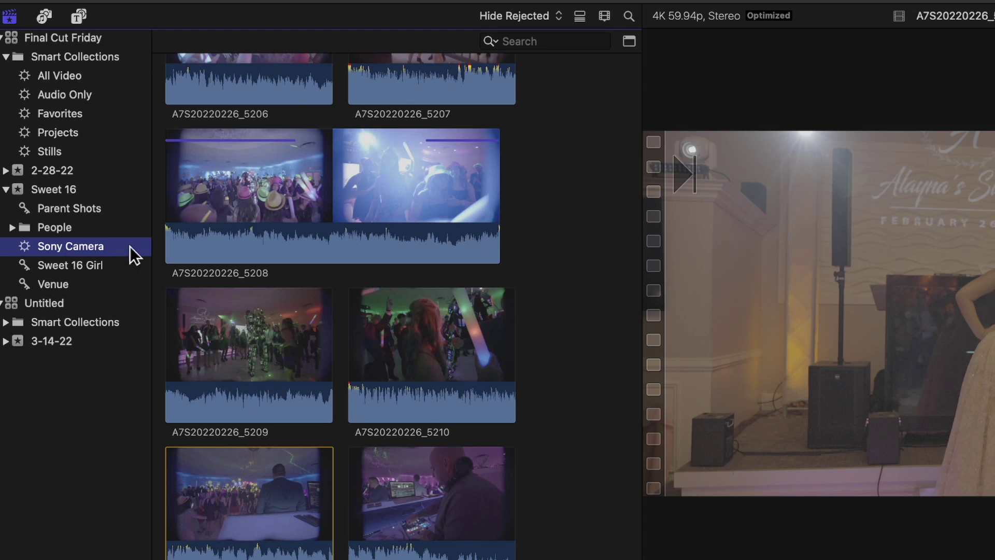
pyautogui.click(630, 43)
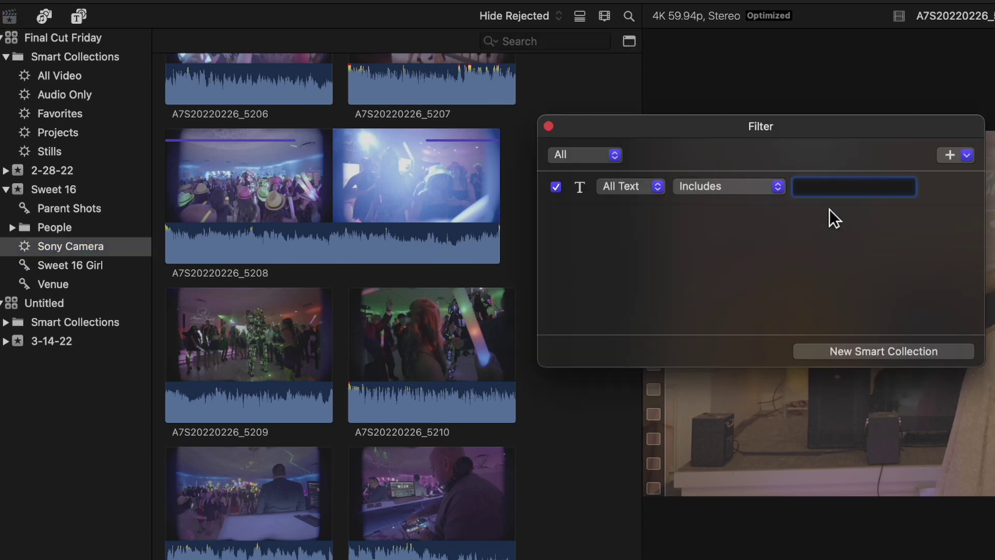
# Filter the Sweet 16 clips by text including 'img' and save it as a new smart collection.
pyautogui.write('img')
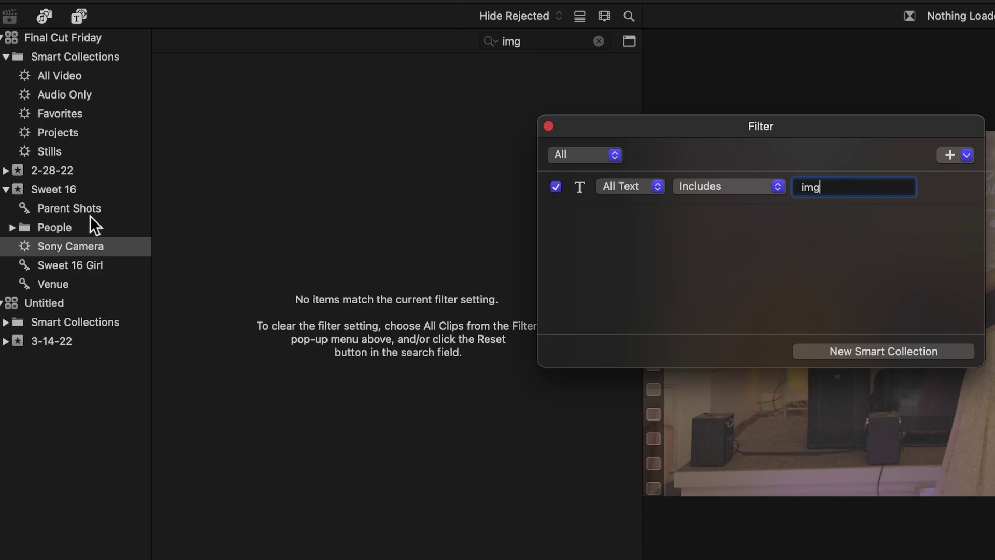
pyautogui.click(66, 189)
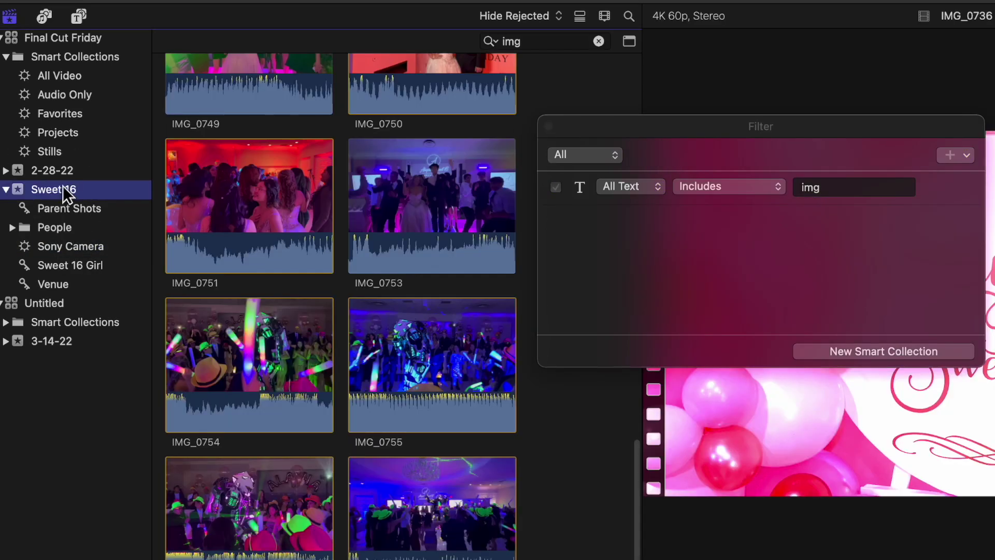
pyautogui.scroll(10, 455, 372)
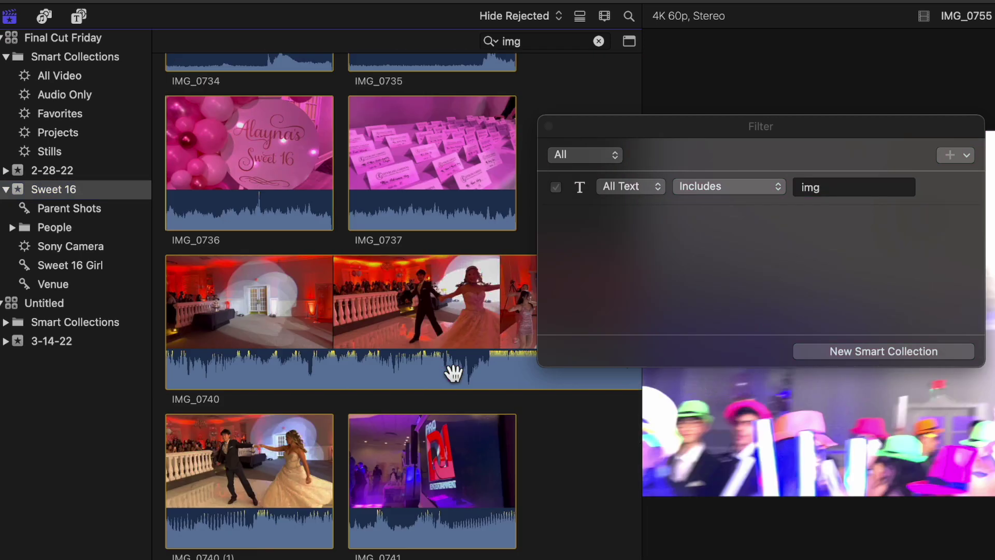
pyautogui.scroll(-5, 454, 372)
pyautogui.click(851, 186)
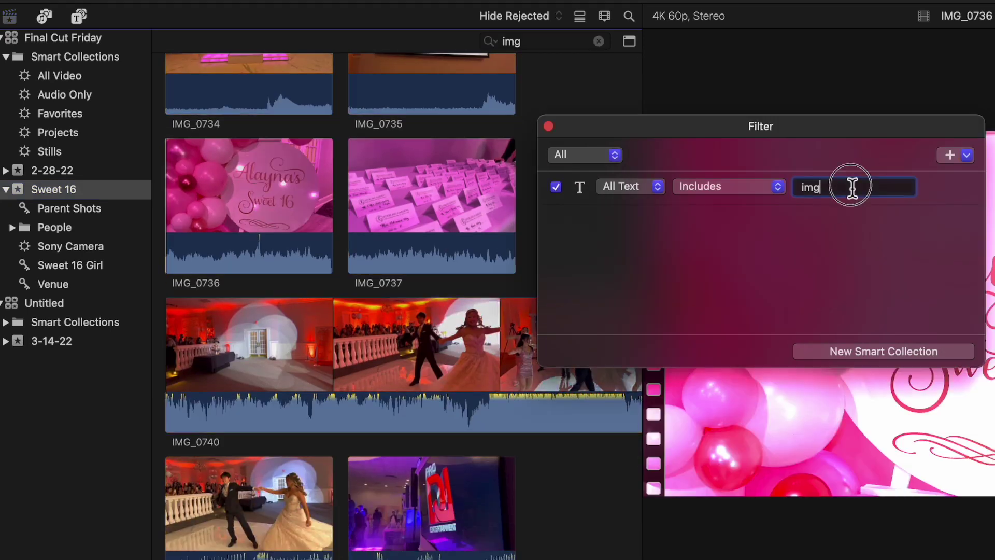
pyautogui.click(856, 350)
# Name the new smart collection 'iPhone'.
pyautogui.write('I')
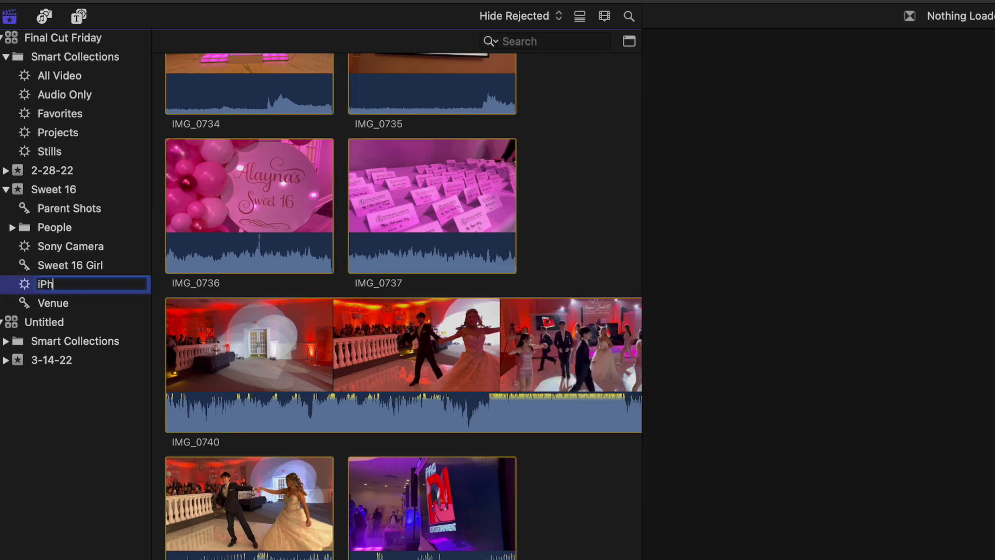
pyautogui.write('Phone')
pyautogui.press('Return')
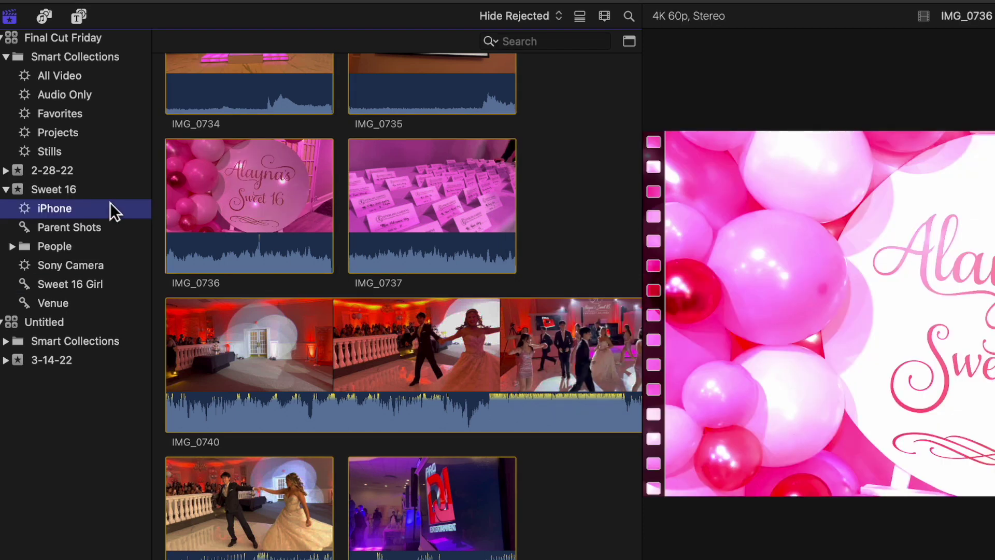
pyautogui.click(52, 224)
# Switch between the Parent Shots, People, iPhone and Sony Camera collections to compare their clips.
pyautogui.click(51, 211)
pyautogui.click(52, 244)
pyautogui.click(51, 213)
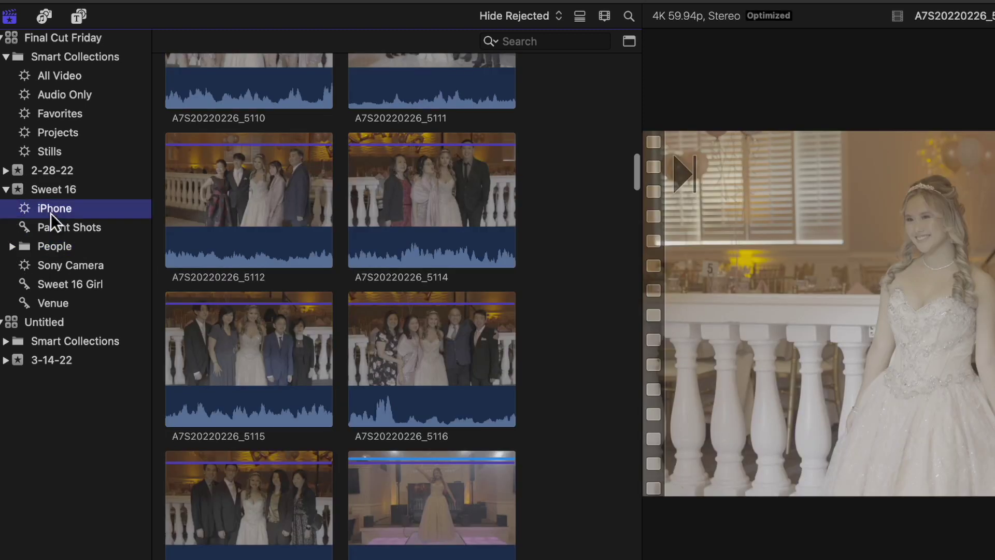
pyautogui.click(50, 228)
pyautogui.click(46, 203)
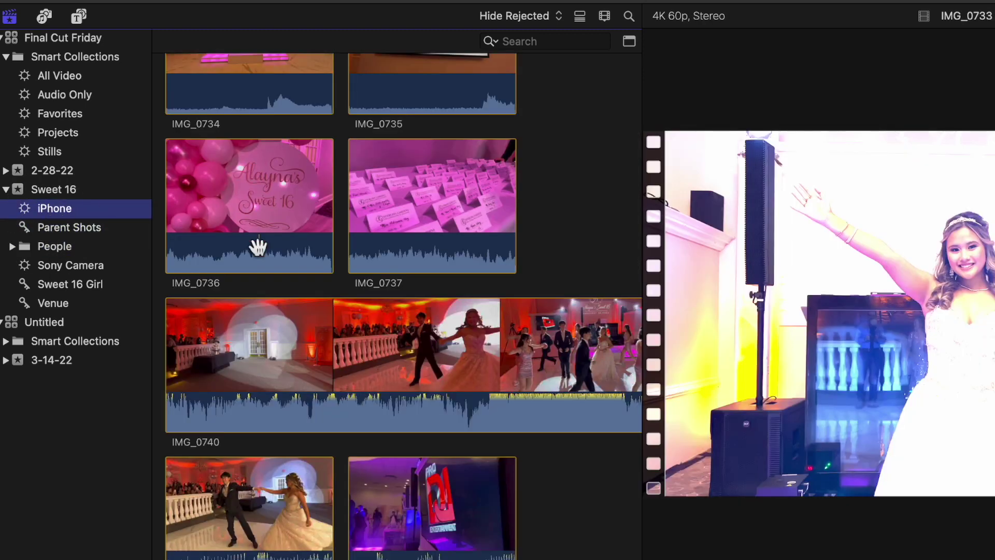
pyautogui.click(62, 265)
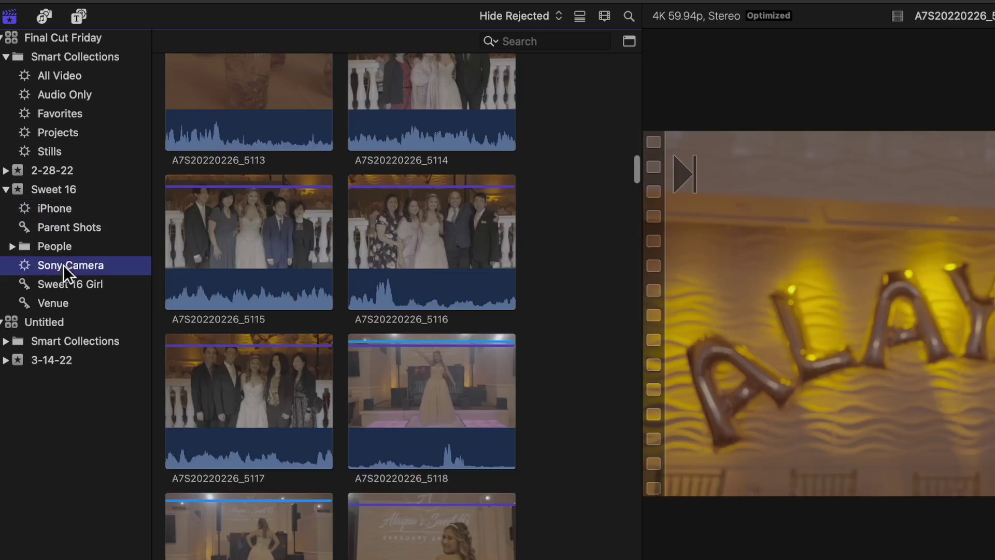
pyautogui.click(56, 224)
pyautogui.click(57, 209)
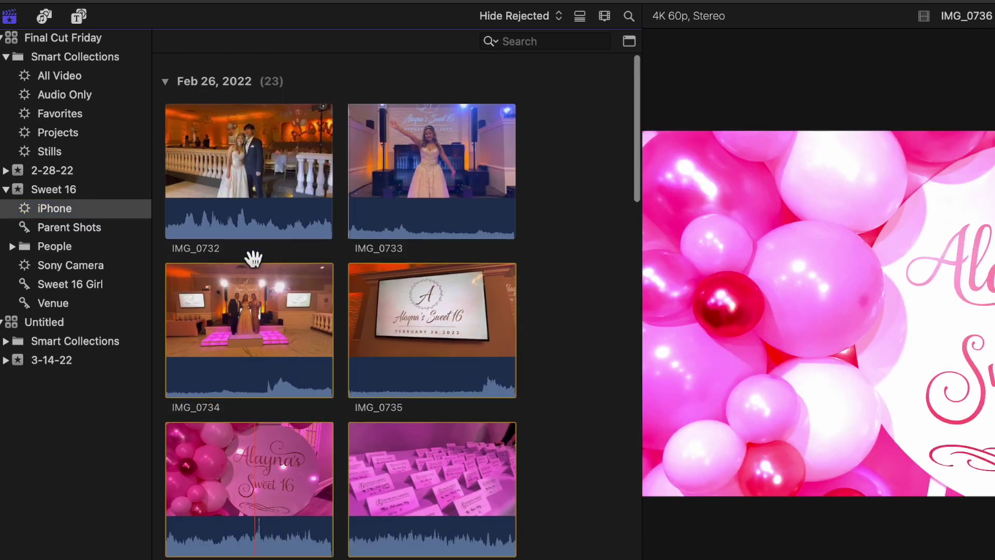
# Scroll through the clip list and select clip A7S20220226_5108.
pyautogui.scroll(-10, 254, 259)
pyautogui.scroll(10, 259, 259)
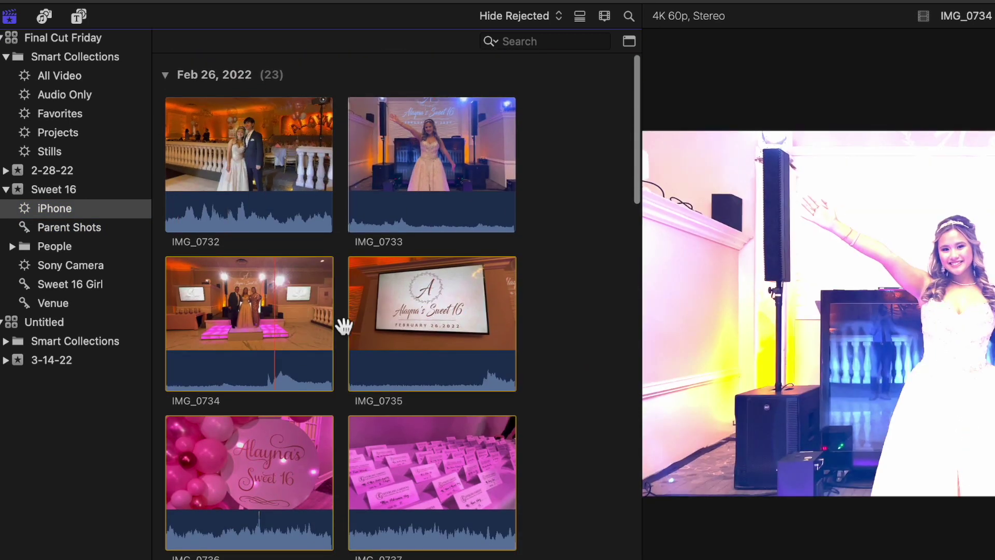
pyautogui.scroll(-8, 455, 499)
pyautogui.scroll(-1, 453, 498)
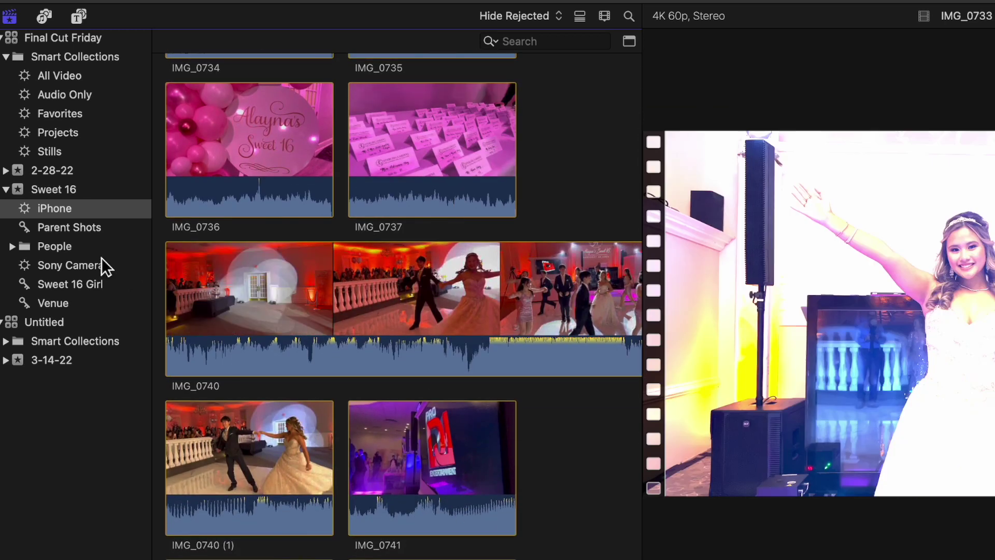
pyautogui.scroll(10, 375, 319)
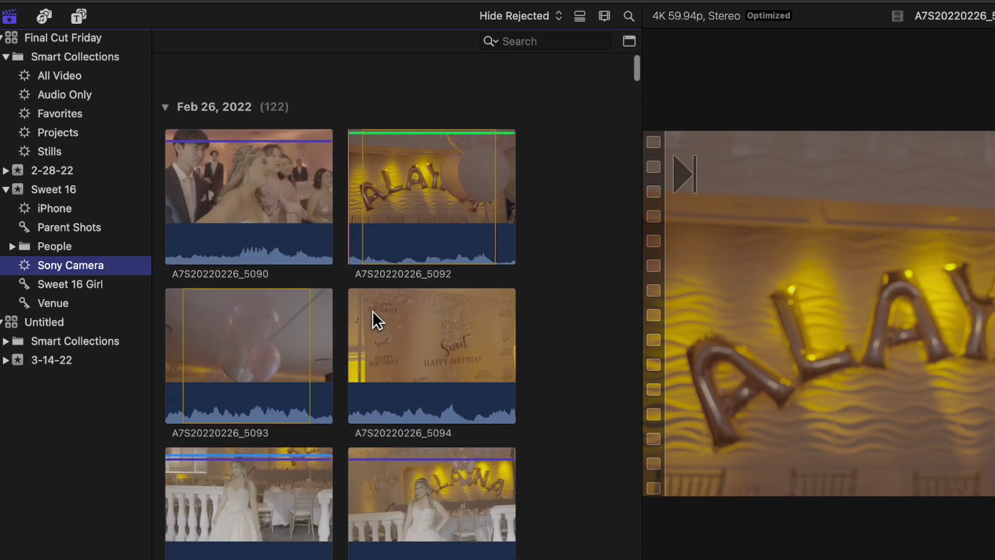
pyautogui.scroll(-6, 376, 318)
pyautogui.click(456, 363)
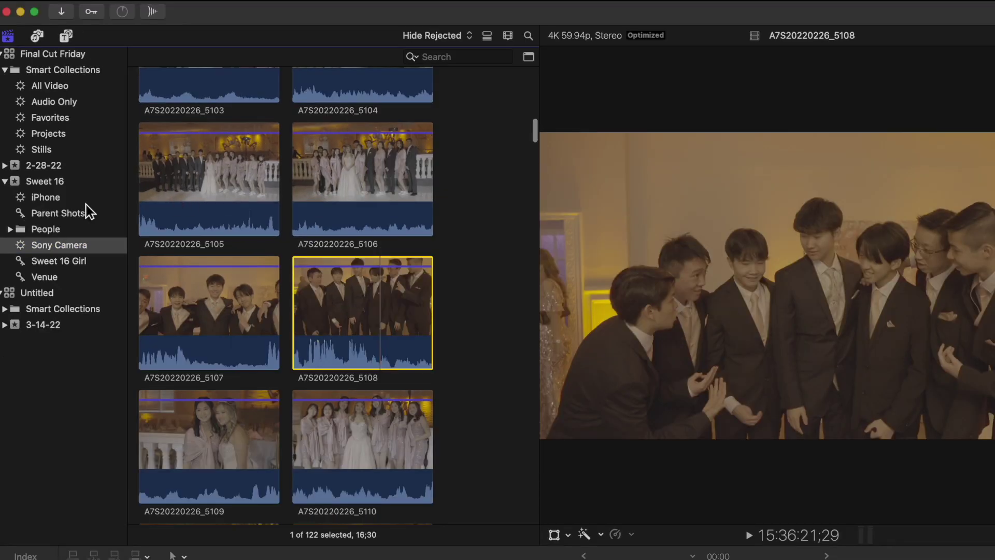
# Show the iPhone collection's 23 clips, dismissing File > New and the filter settings unchanged.
pyautogui.click(41, 200)
pyautogui.click(107, 1)
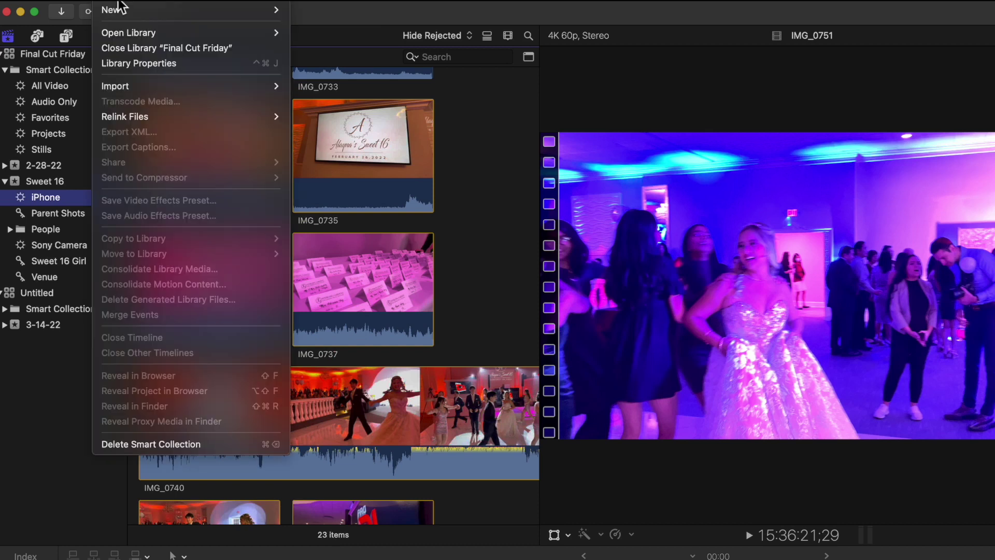
pyautogui.moveTo(120, 17)
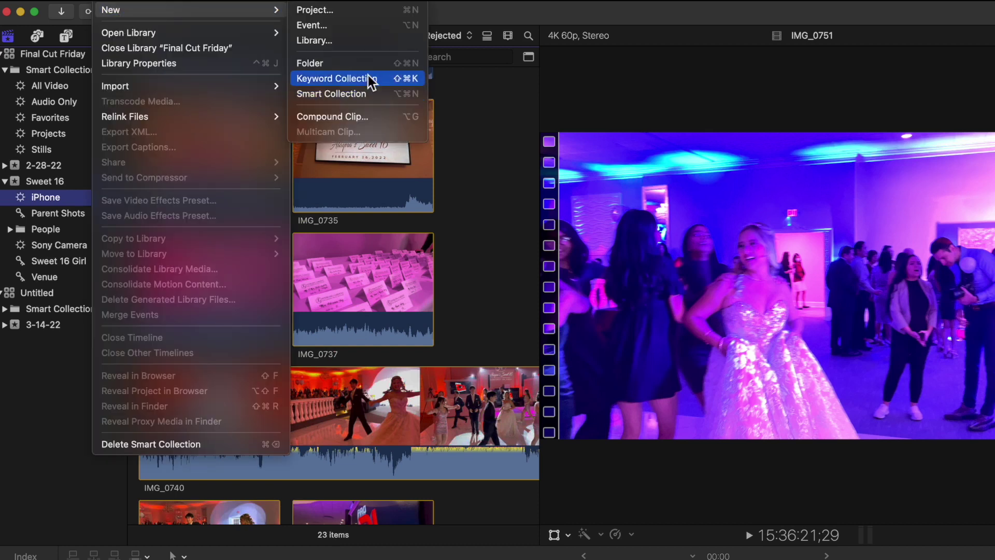
pyautogui.click(487, 281)
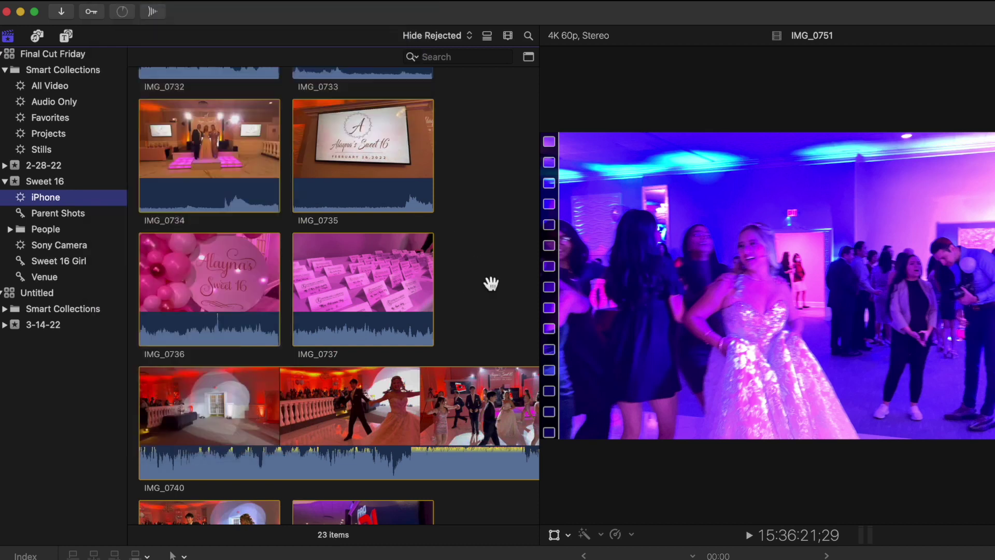
pyautogui.click(529, 56)
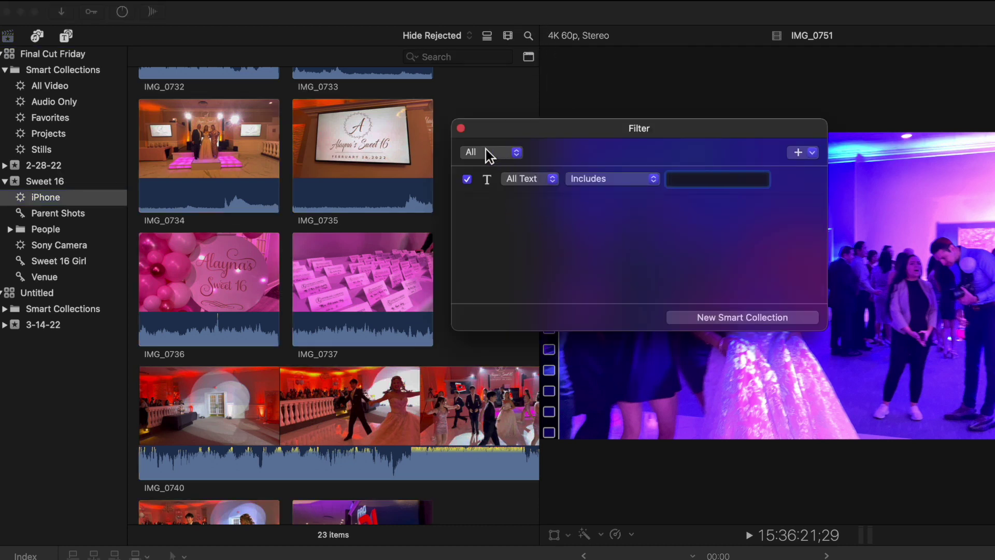
pyautogui.click(461, 128)
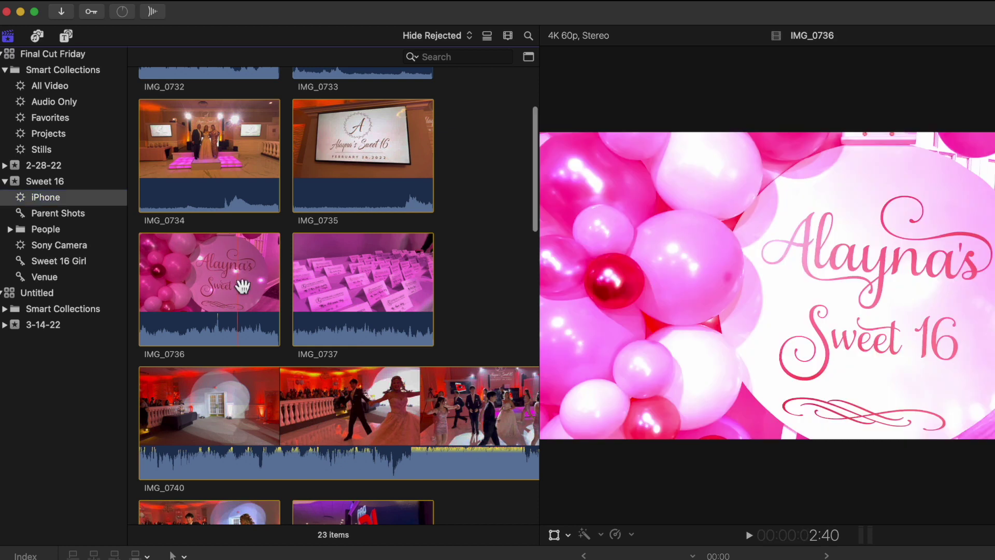
# Tag IMG_0736 and IMG_0737 with the Venue keyword and review the three Venue clips.
pyautogui.click(242, 286)
pyautogui.keyDown('super'); pyautogui.click(369, 325); pyautogui.keyUp('super')
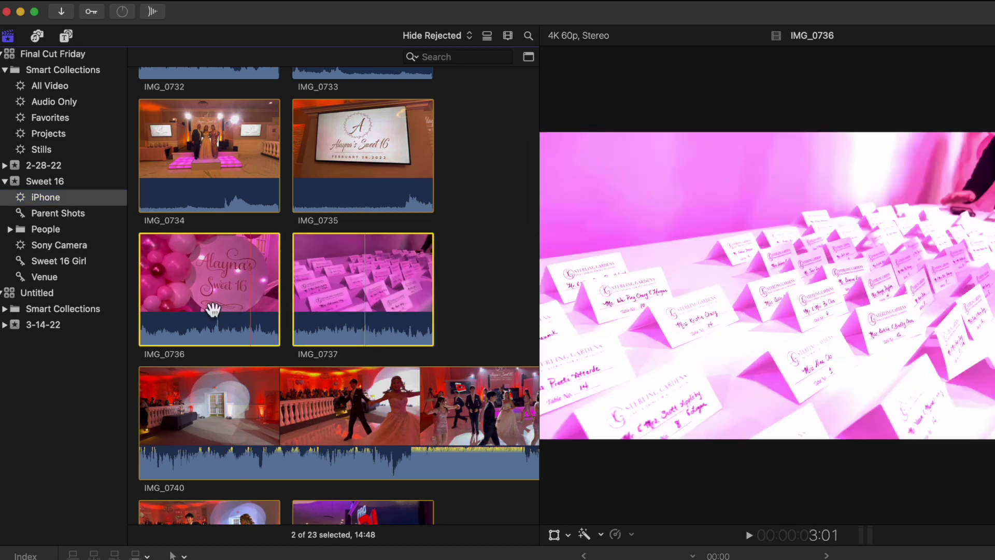
pyautogui.moveTo(200, 289); pyautogui.dragTo(52, 278)
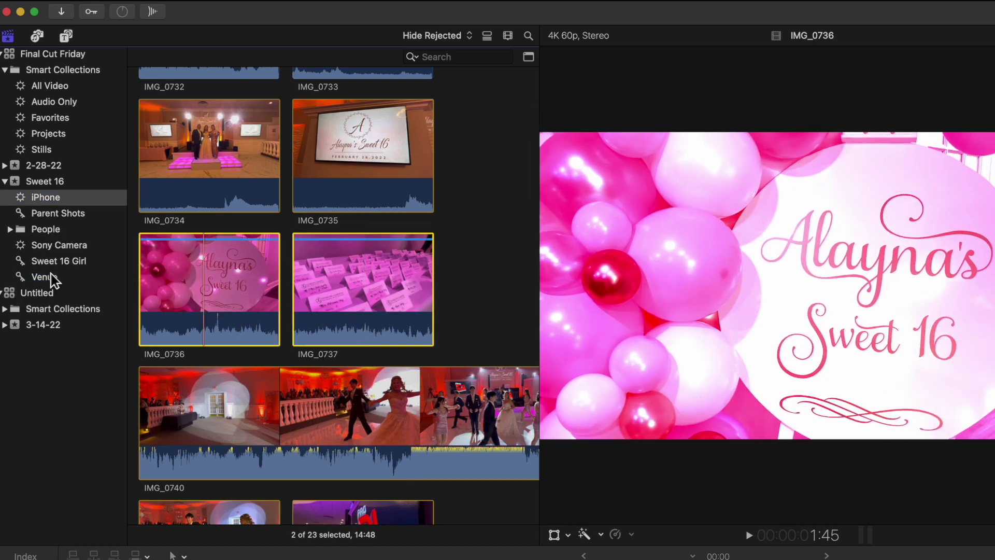
pyautogui.click(52, 278)
pyautogui.click(349, 170)
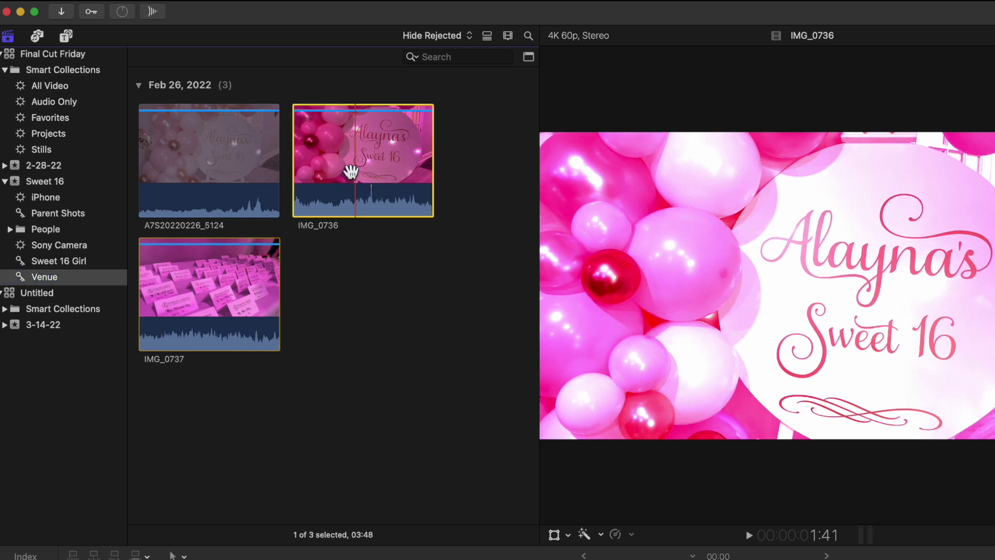
pyautogui.click(249, 266)
pyautogui.click(212, 187)
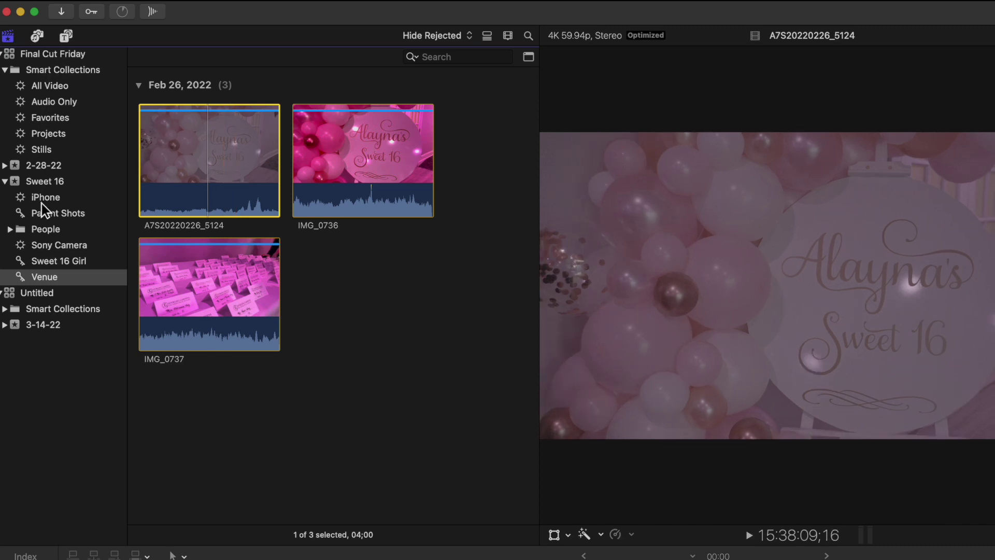
# Select the Sweet 16 event to list all 146 of its clips.
pyautogui.click(33, 181)
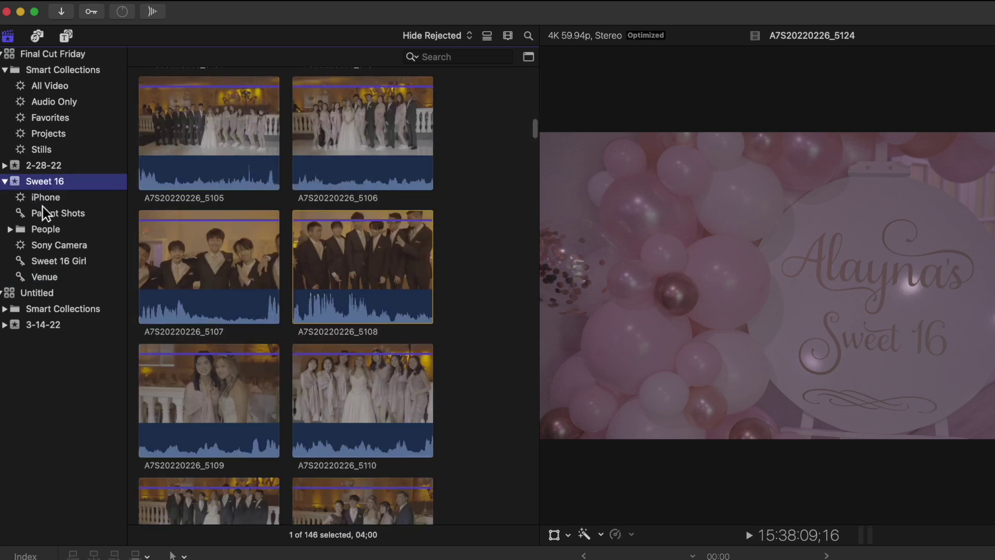